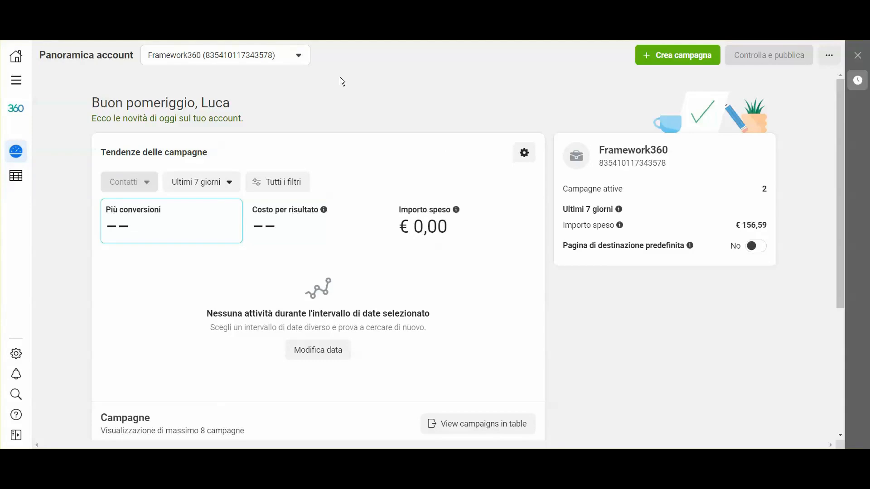
- Open Gestione eventi for the Framework360 ad account
click(16, 80)
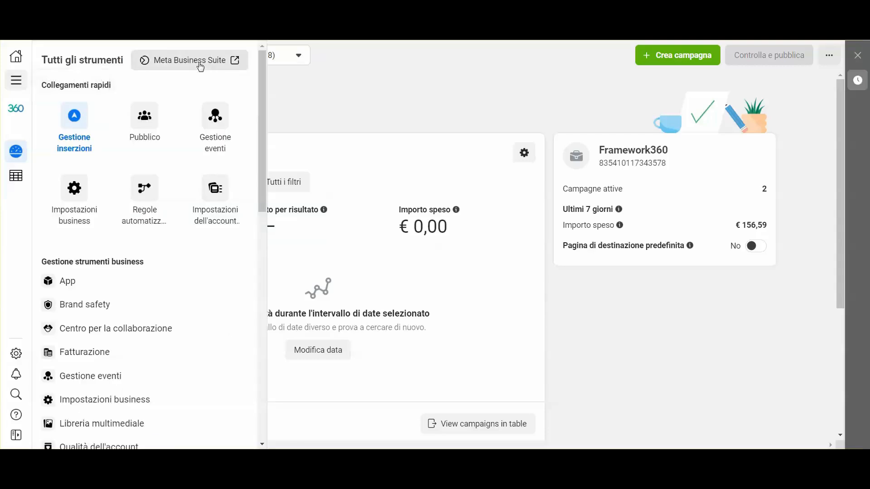
click(199, 65)
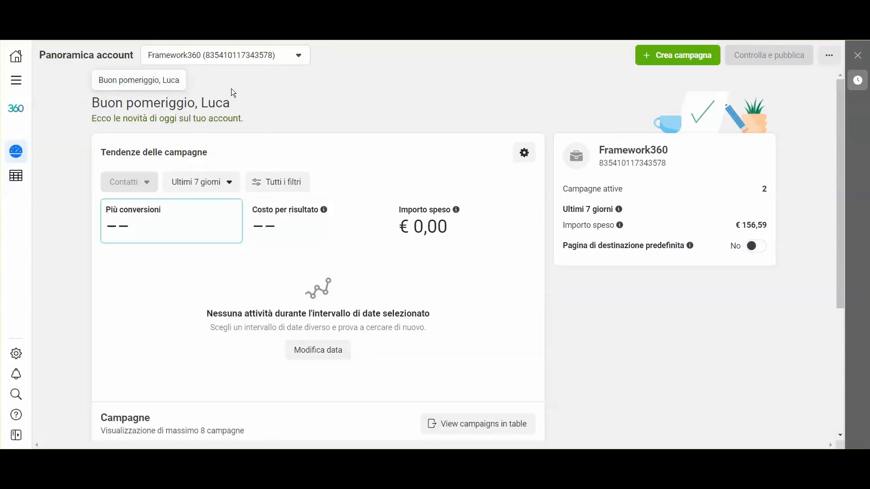
click(16, 80)
click(216, 119)
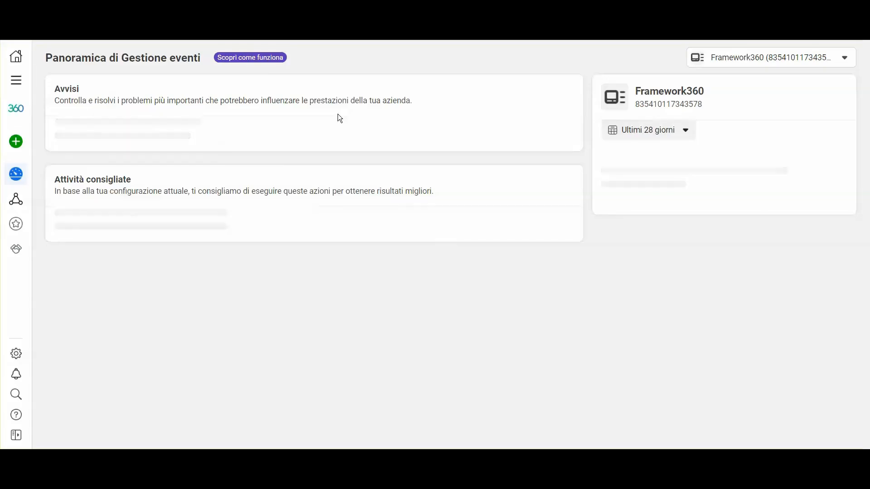
click(16, 80)
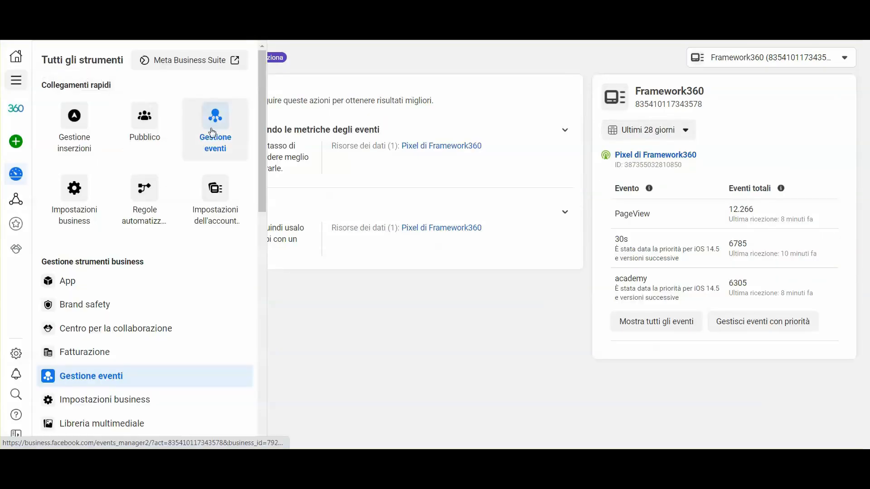
click(212, 130)
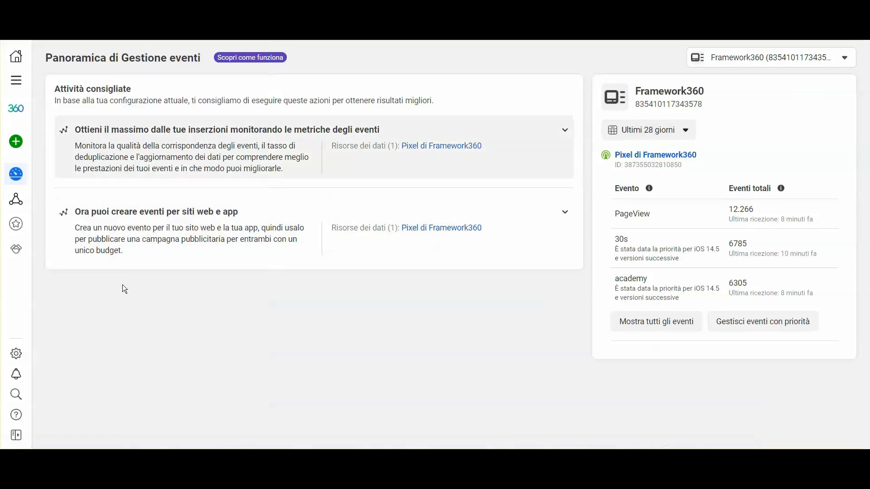
- Open the dialog for connecting a new data source, check the Web option and cancel the dialog
mouse_move(37, 145)
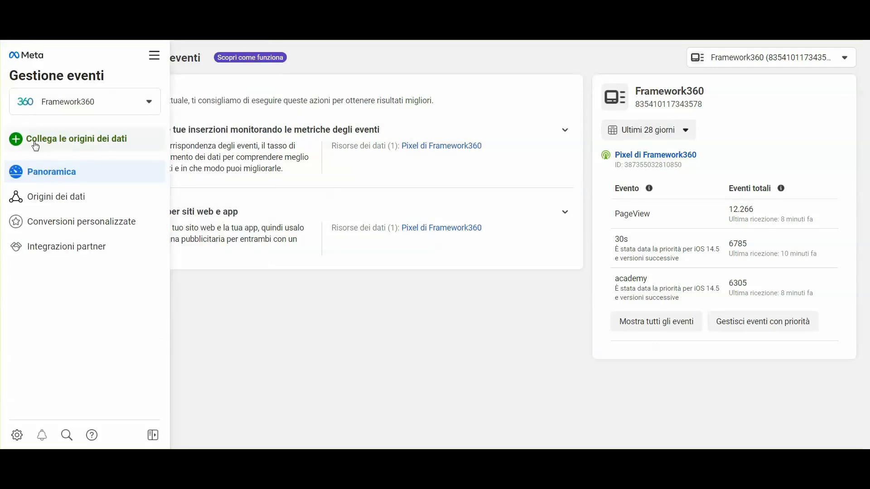
click(63, 144)
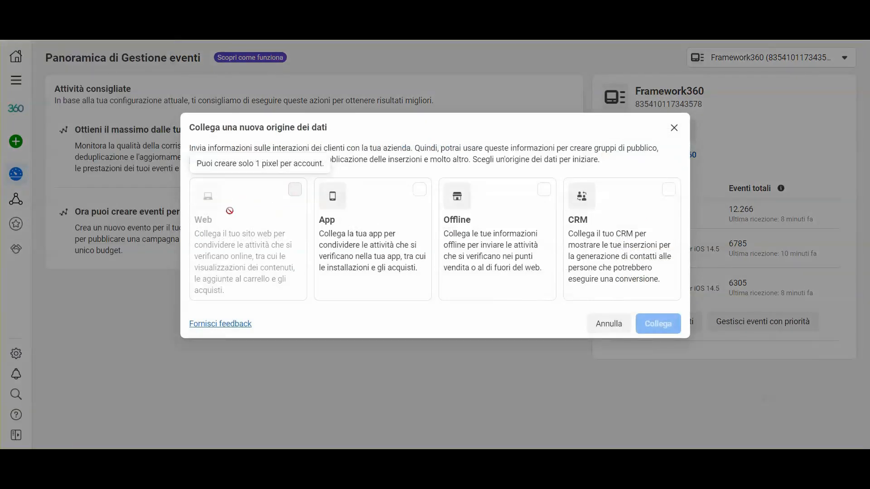
click(599, 322)
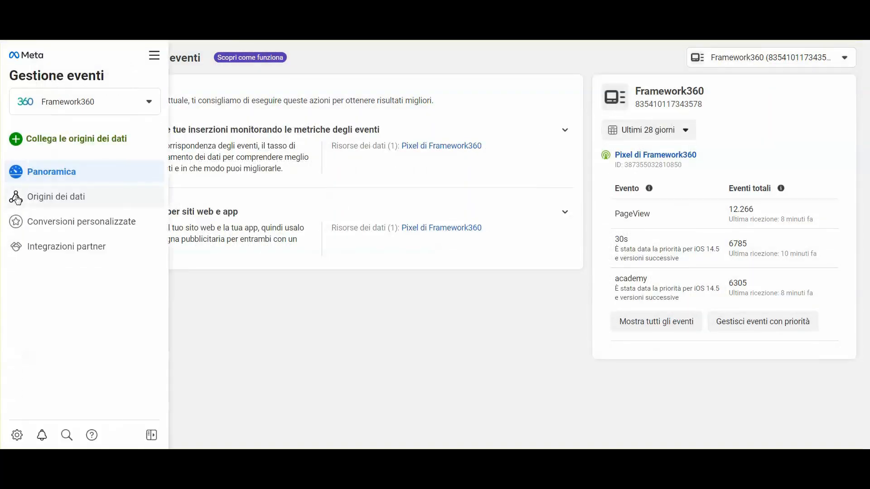
- Open the data sources, switch to the Framework360 business account and view the overview of Pixel di Test
click(41, 200)
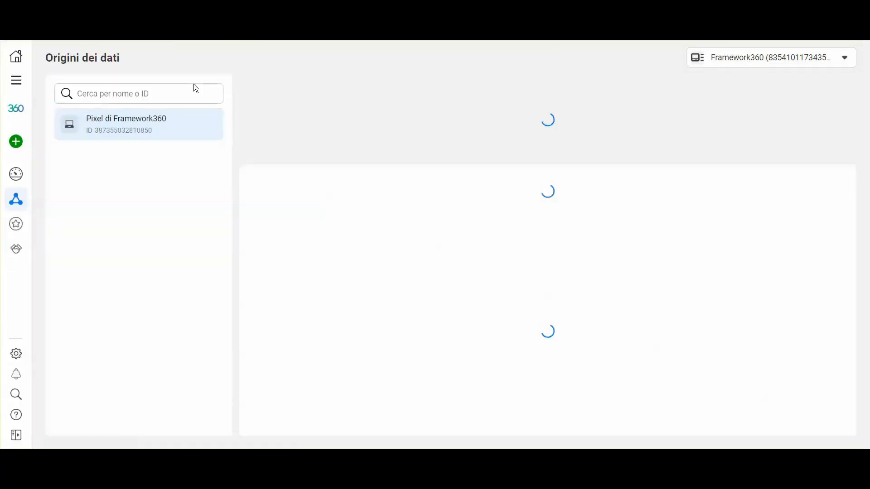
click(744, 59)
click(740, 108)
click(150, 156)
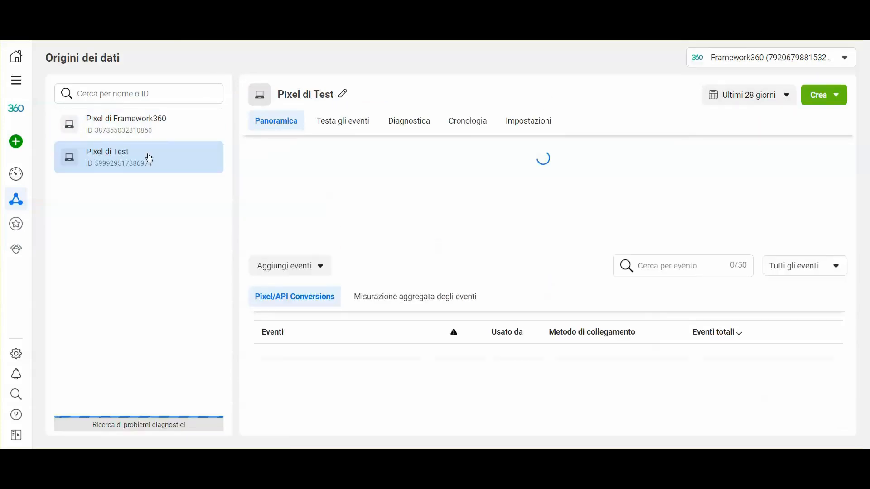
scroll(557, 290, down, 4)
scroll(375, 340, up, 4)
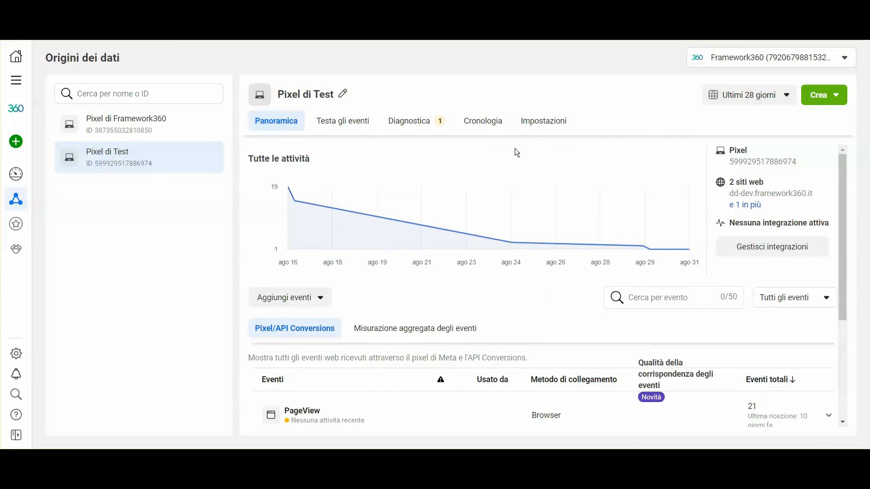
- Open the settings of Pixel di Test and look through the pixel ID, sharing and API Conversions sections
click(540, 126)
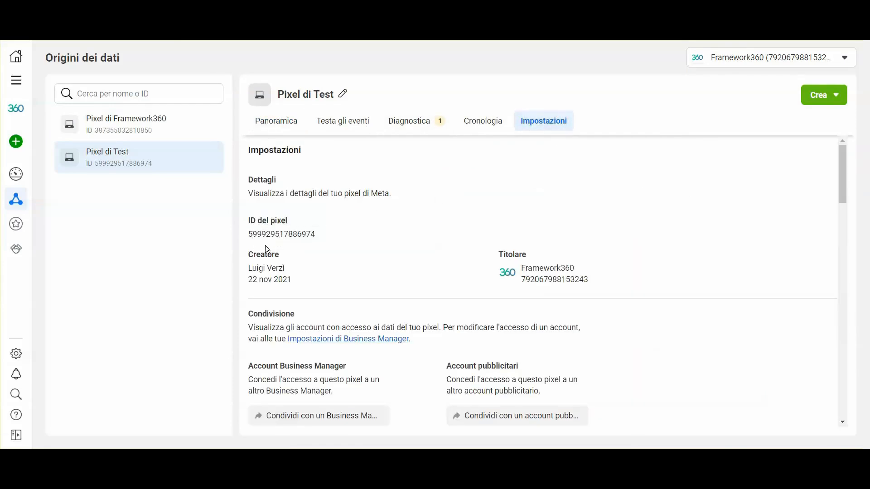
scroll(266, 250, down, 15)
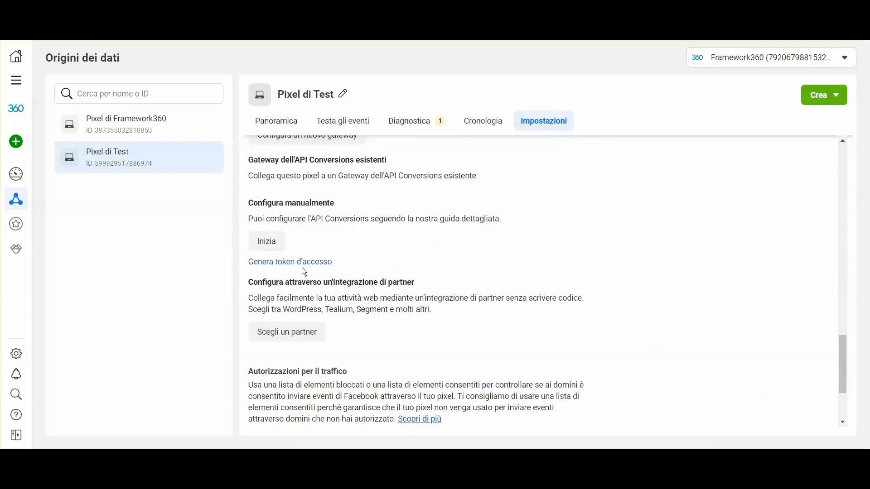
scroll(420, 267, up, 15)
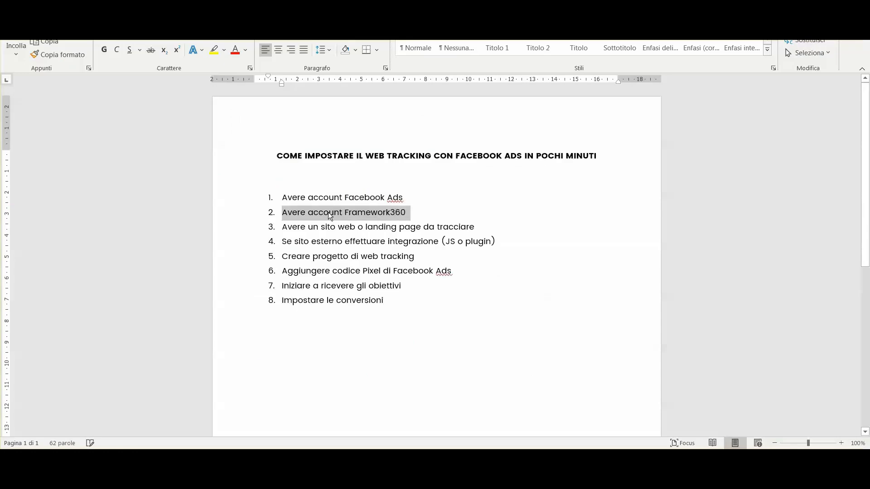
- Check the Framework360 account item in the Word checklist, and view the e-mail sign-up form on the Framework360 home page
click(329, 213)
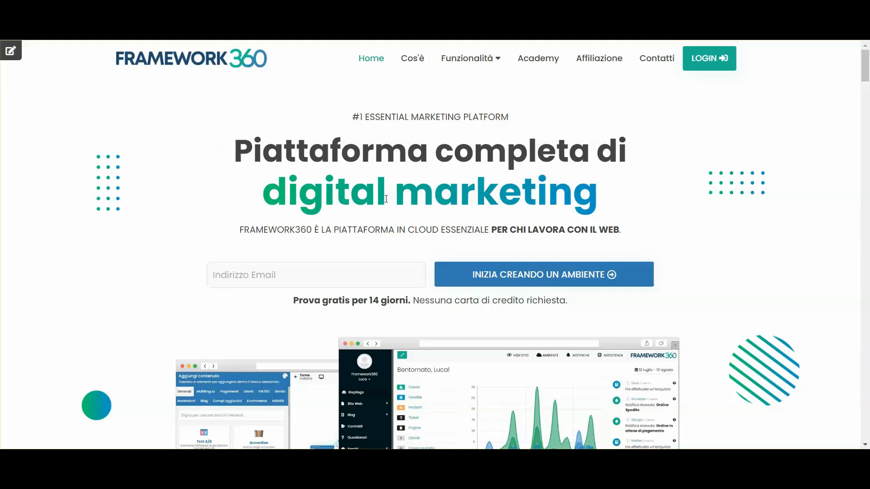
click(246, 267)
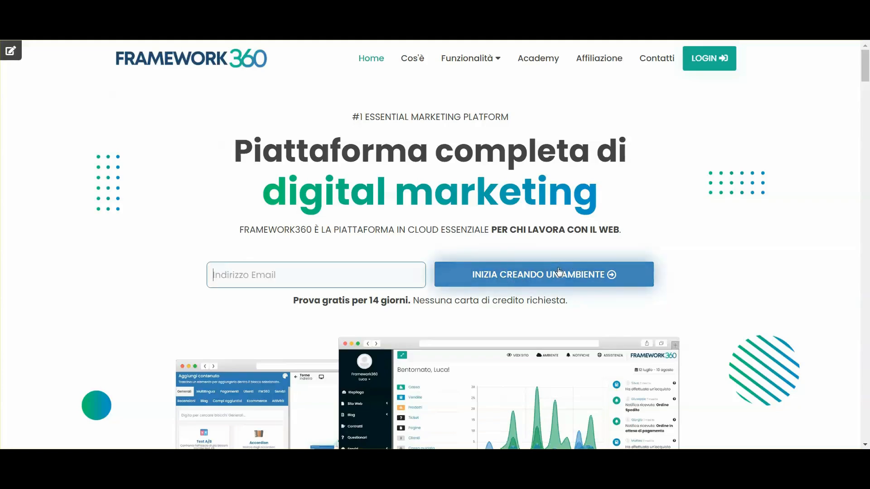
click(649, 167)
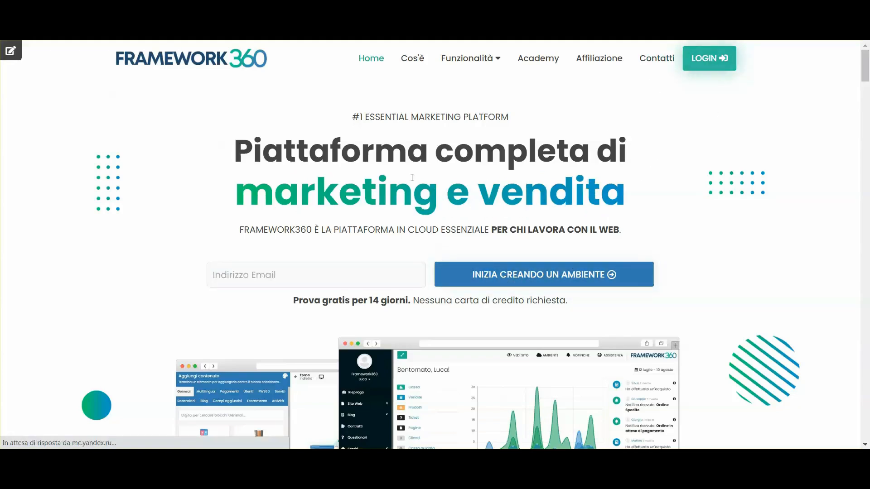
click(433, 254)
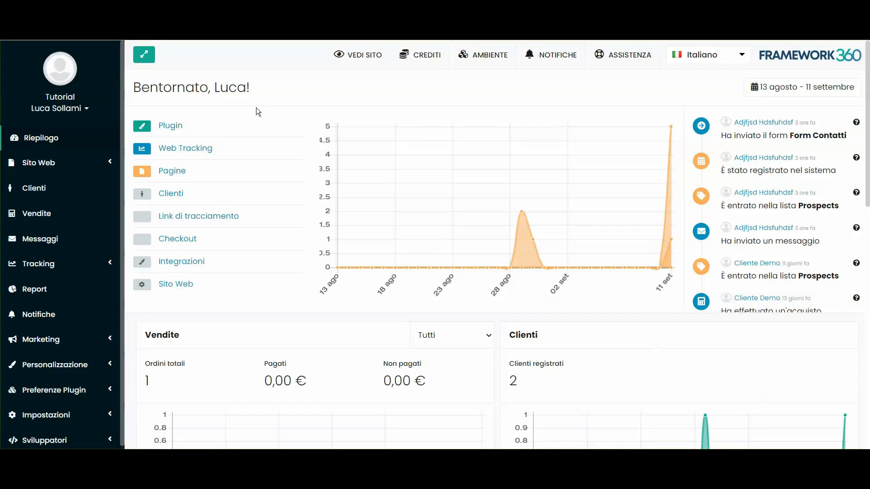
- Open the Tutorial project in the Web Tracking section of the Framework360 dashboard
scroll(520, 174, down, 1)
scroll(512, 172, up, 1)
scroll(59, 252, down, 1)
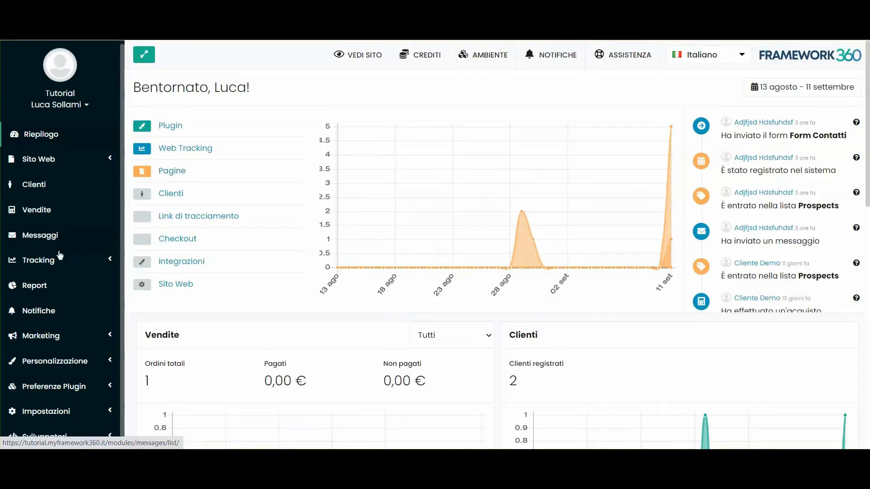
click(32, 264)
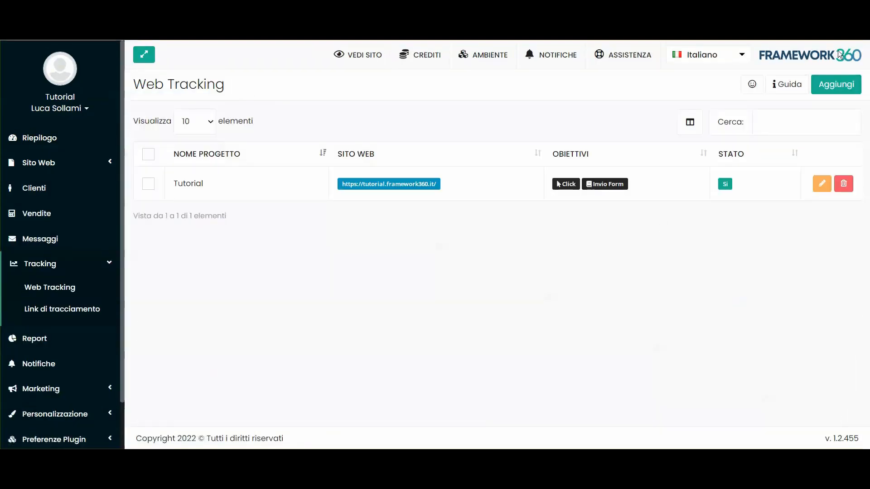
click(843, 87)
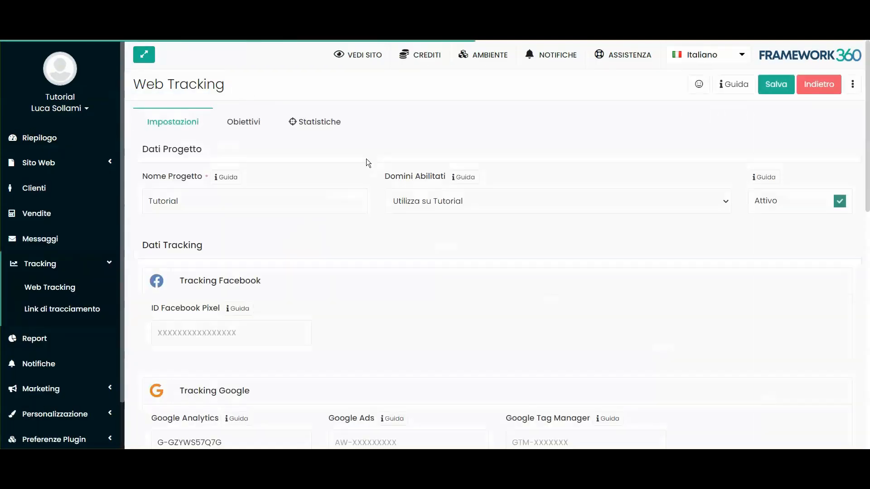
- Highlight the project name Tutorial and choose Utilizza su Tutorial as the enabled domain
double_click(172, 201)
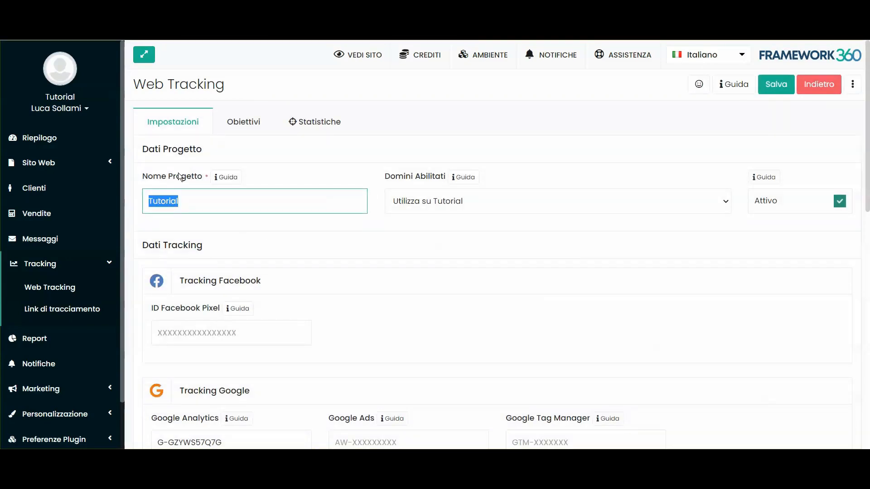
click(429, 196)
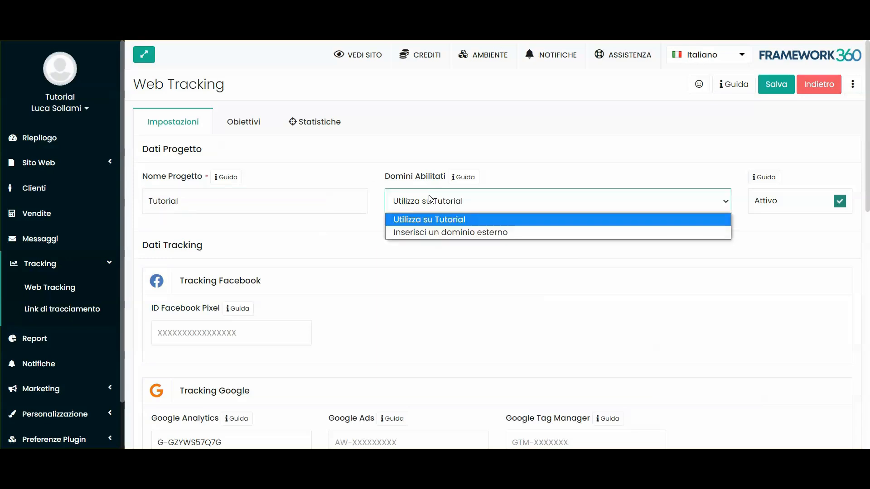
click(434, 219)
- View the Tutorial site's landing page from the dashboard, look through its content and close it
click(367, 57)
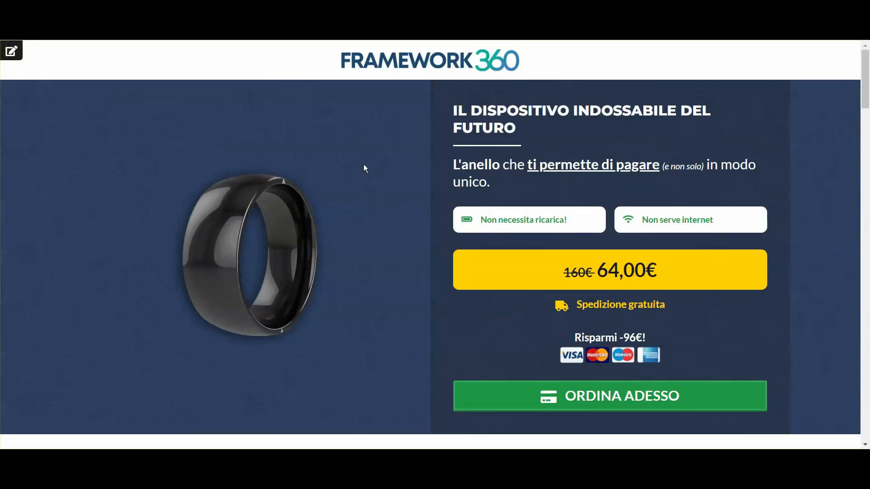
scroll(570, 227, down, 15)
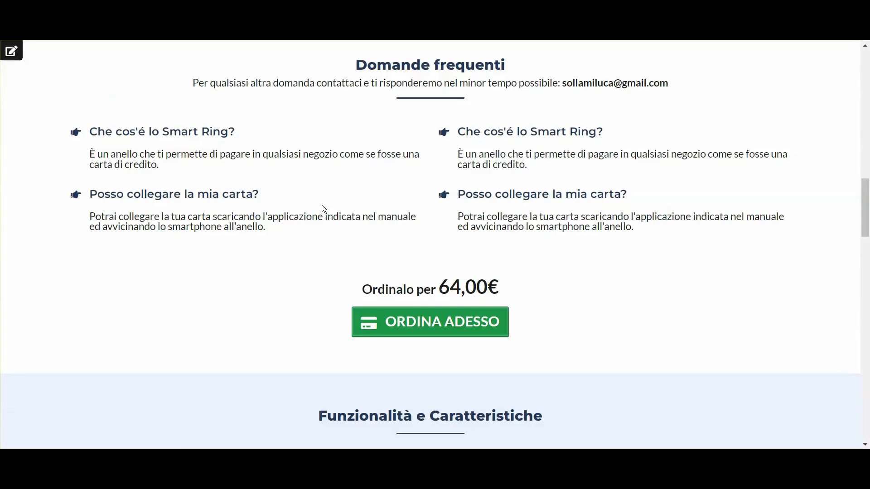
key(ctrl+w)
- Set the project's enabled domains to Inserisci un dominio esterno
click(418, 201)
click(416, 232)
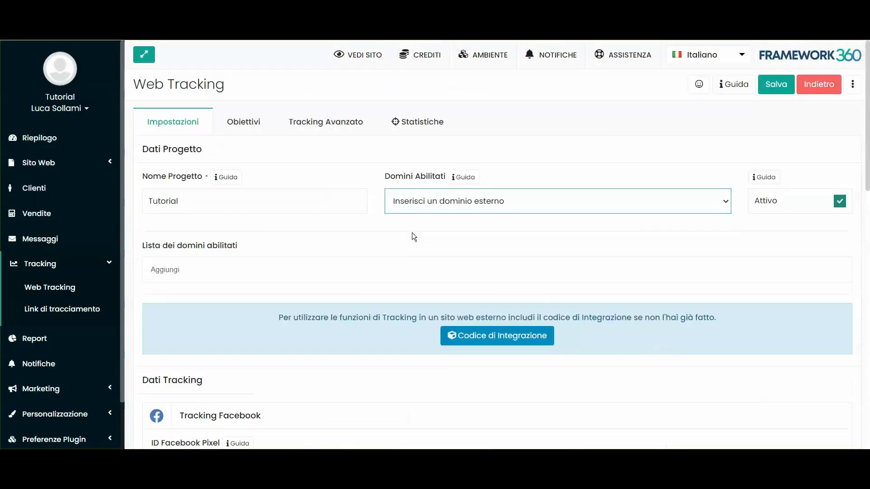
click(347, 234)
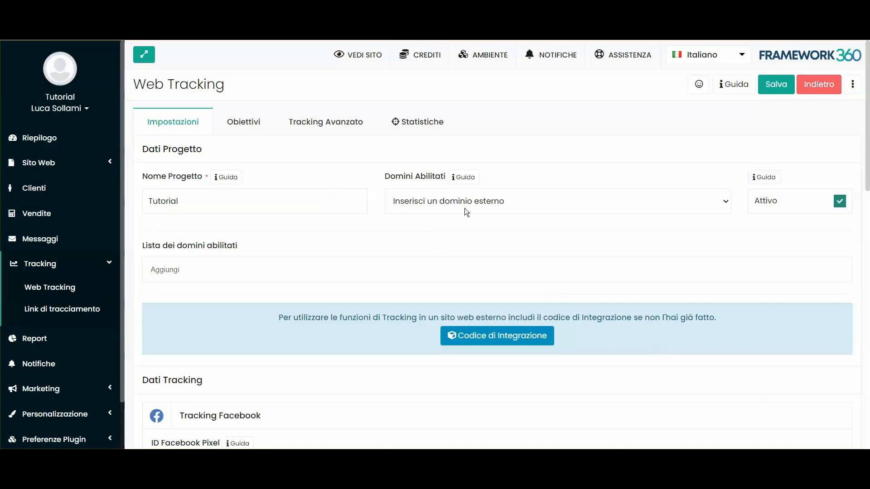
- Search Google for "wordpress framework360'" and open the Framework360 Connect plugin page on WordPress.org
key(ctrl+t)
click(320, 243)
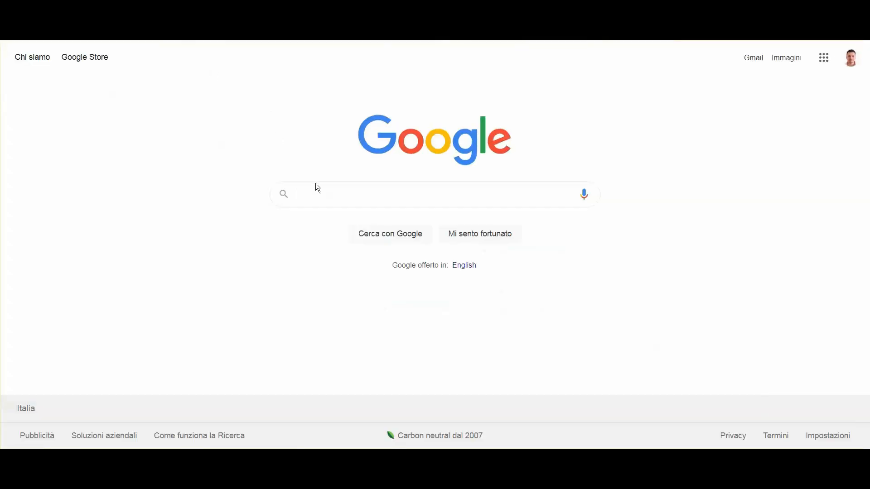
text(wordpress framework360')
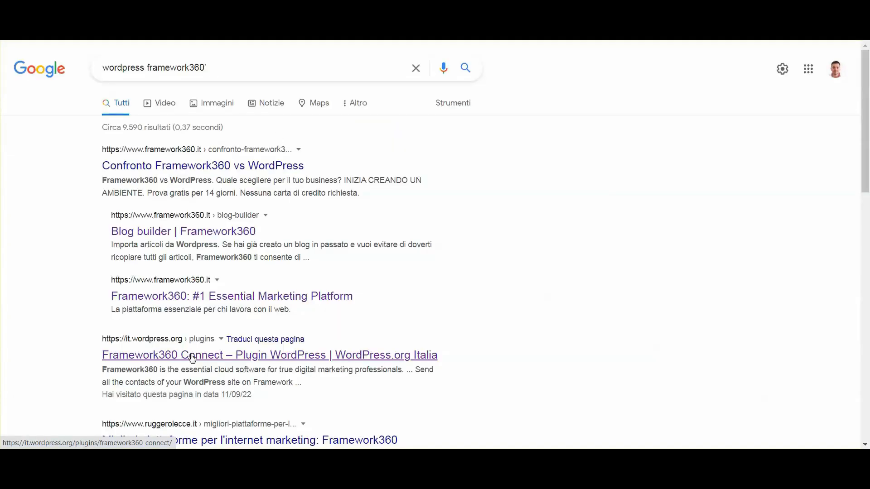
click(192, 357)
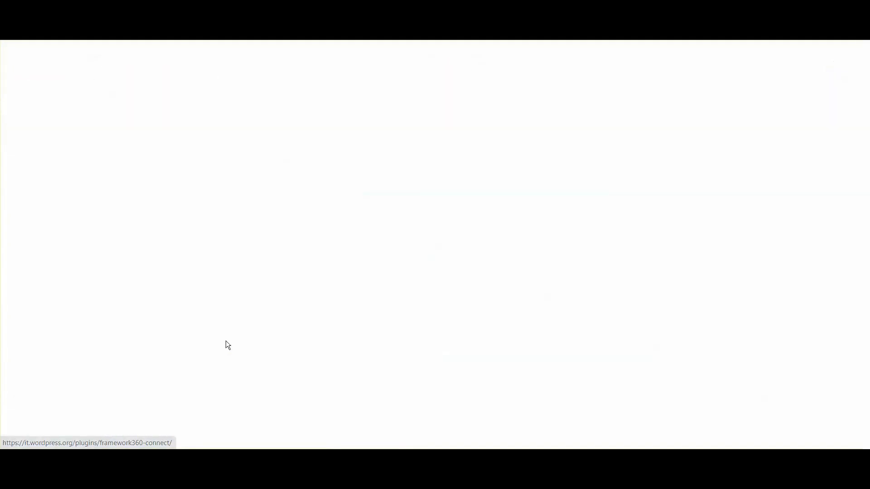
- Examine the Framework360 Connect plugin's title and description on its WordPress.org page
drag(230, 155, 384, 156)
click(401, 183)
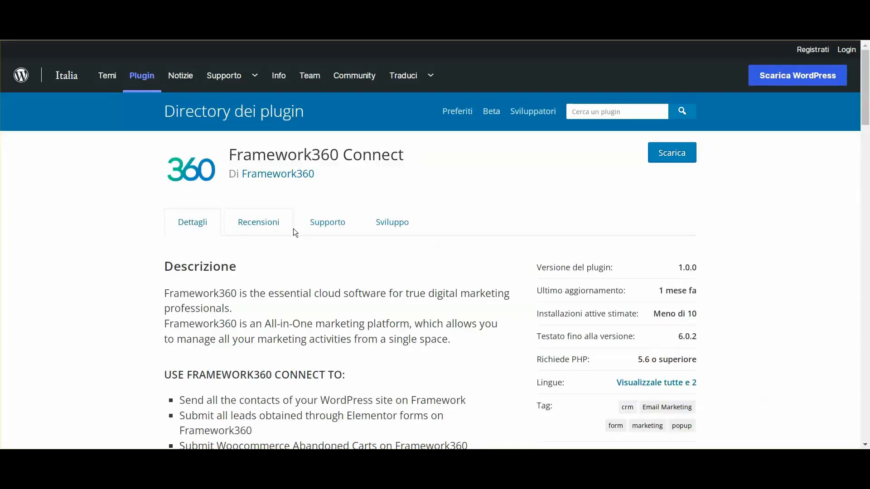
scroll(287, 240, down, 12)
scroll(314, 256, up, 6)
scroll(315, 256, up, 6)
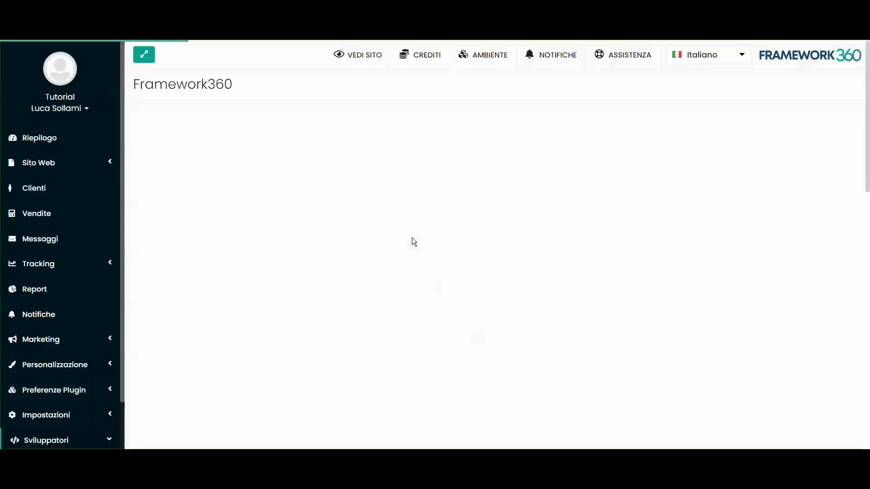
click(159, 177)
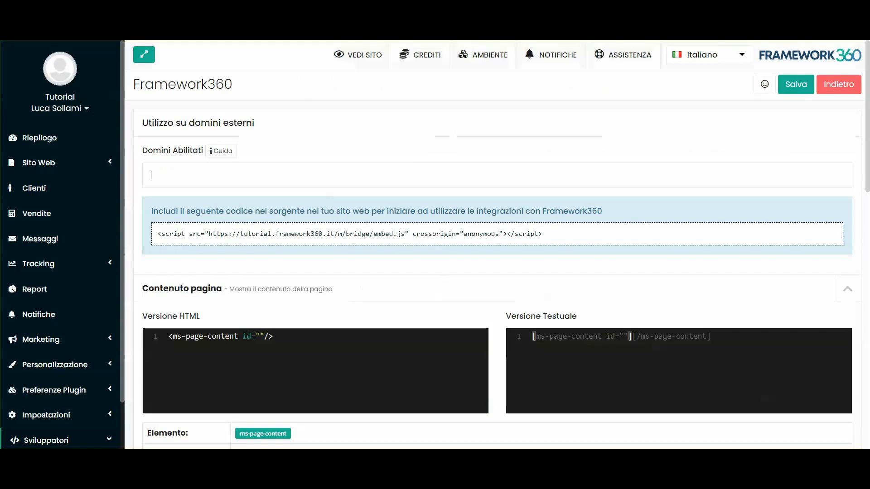
text(https://tutorial.framework360.it/)
key(Return)
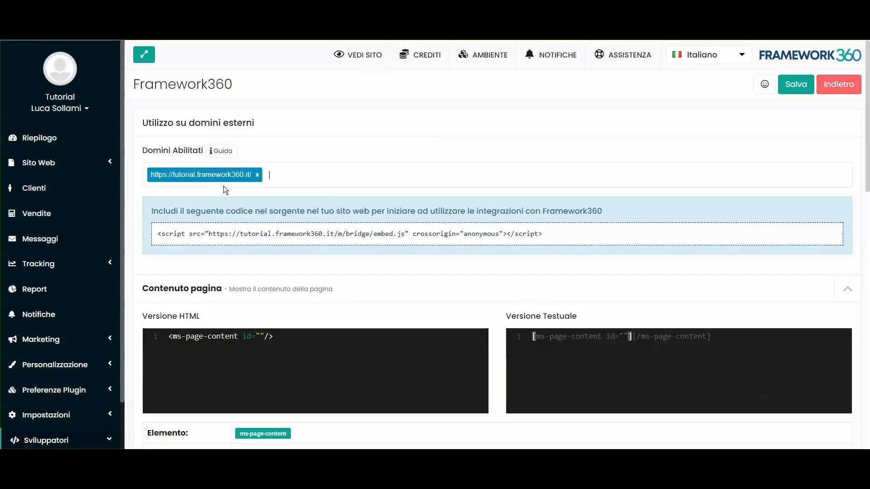
drag(157, 234, 544, 234)
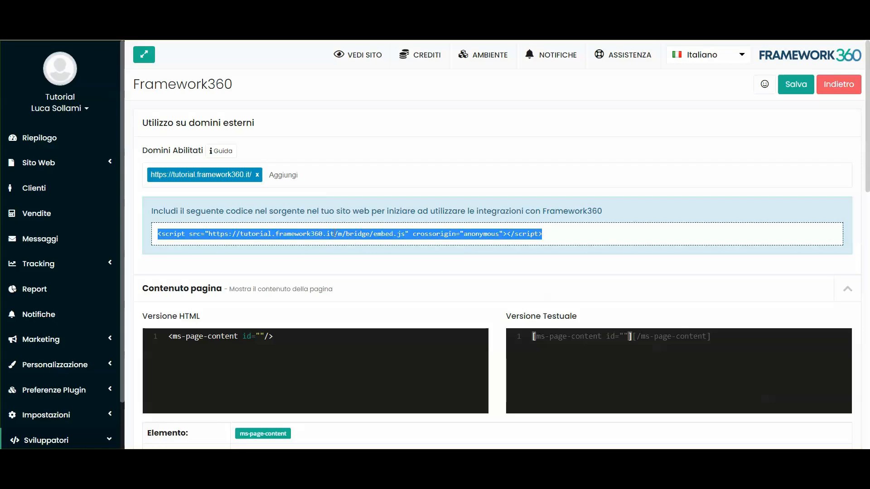
- Highlight the embed script line on the integration page, and return to the Web Tracking project settings
click(345, 232)
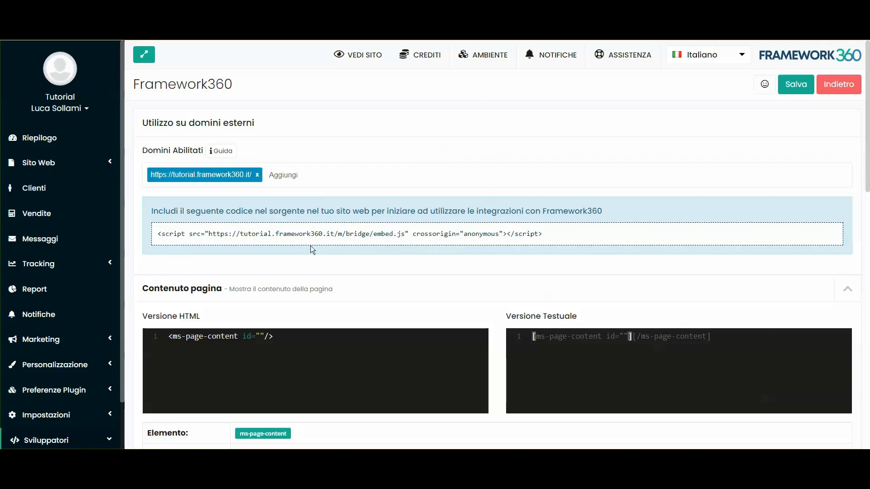
drag(158, 232, 140, 237)
click(547, 228)
click(193, 228)
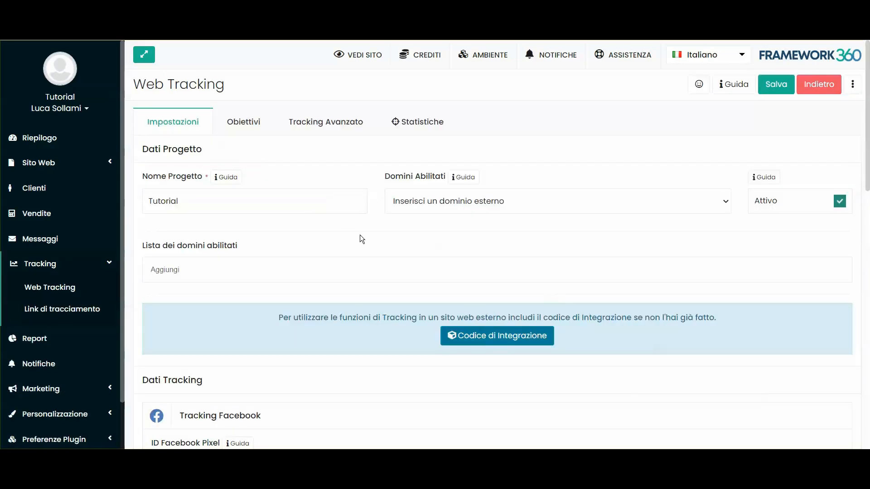
- Examine the project's tracking data sections for Facebook, Google, Twitter and Microsoft Ads
scroll(276, 247, down, 4)
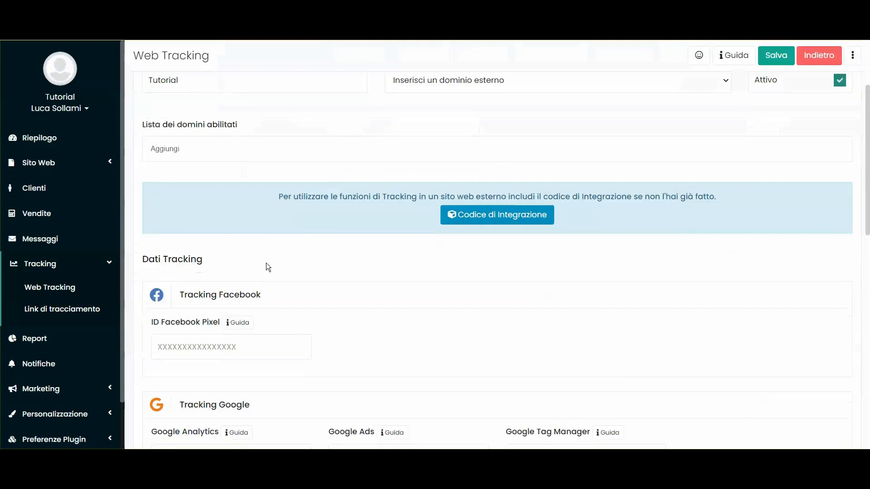
drag(180, 247, 272, 247)
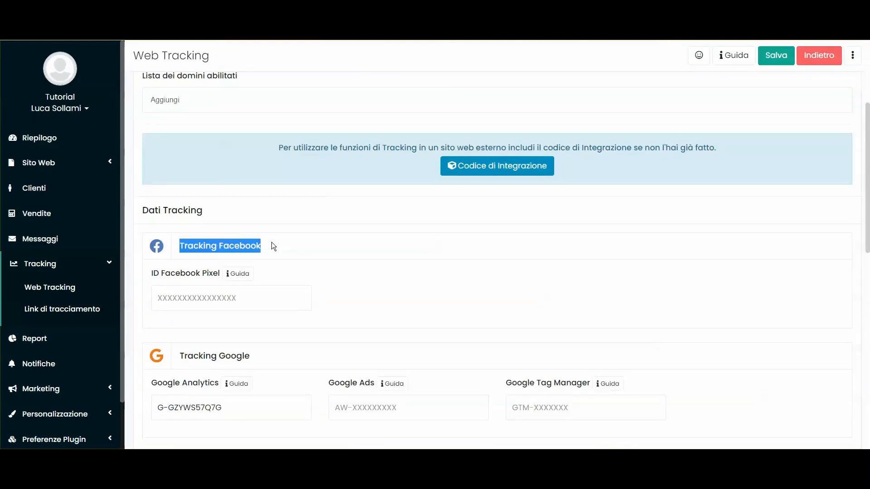
scroll(261, 195, down, 5)
scroll(262, 196, up, 3)
click(294, 227)
triple_click(177, 293)
scroll(366, 226, down, 1)
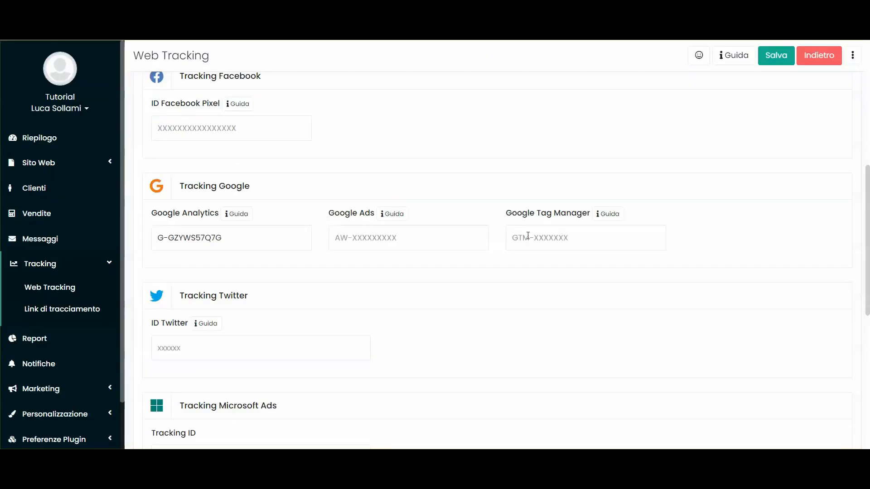
scroll(458, 178, down, 3)
scroll(486, 229, up, 3)
click(527, 237)
click(518, 259)
scroll(496, 267, up, 8)
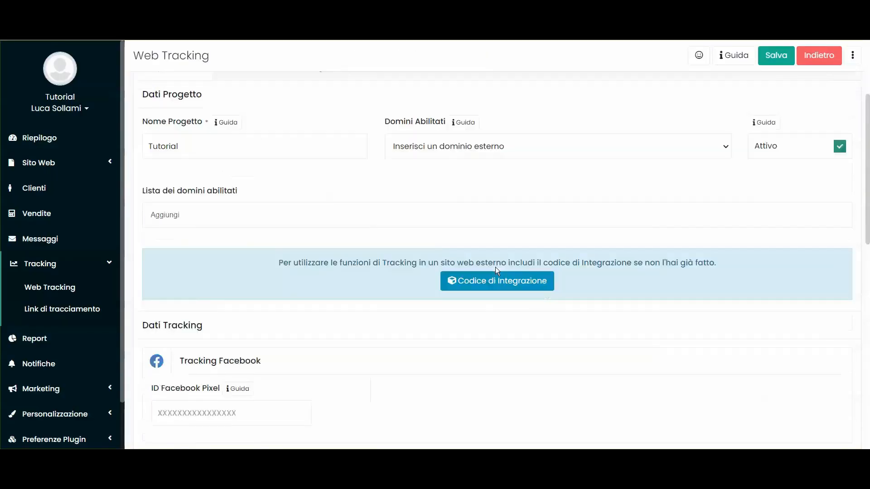
- Open the project's Obiettivi section and examine the available tracking goals, from Chiamate to Acquisto
click(243, 122)
scroll(612, 299, down, 4)
scroll(307, 266, up, 4)
scroll(713, 229, down, 10)
scroll(505, 190, up, 10)
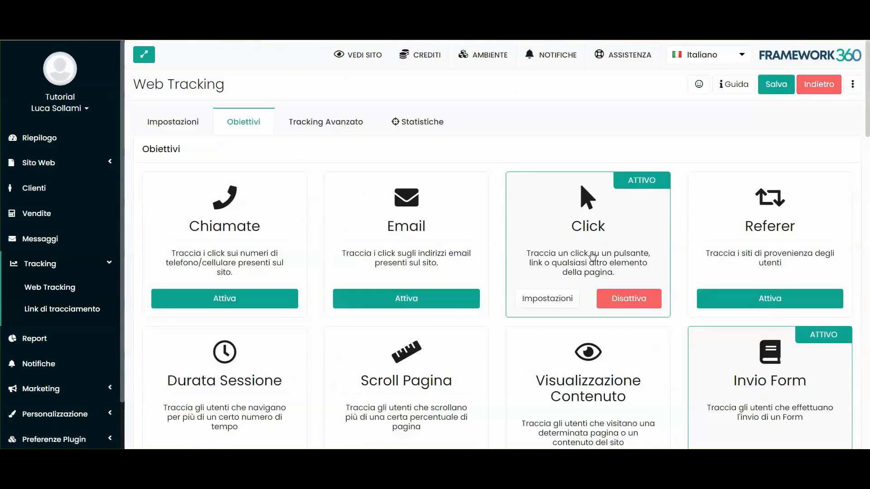
scroll(594, 239, down, 3)
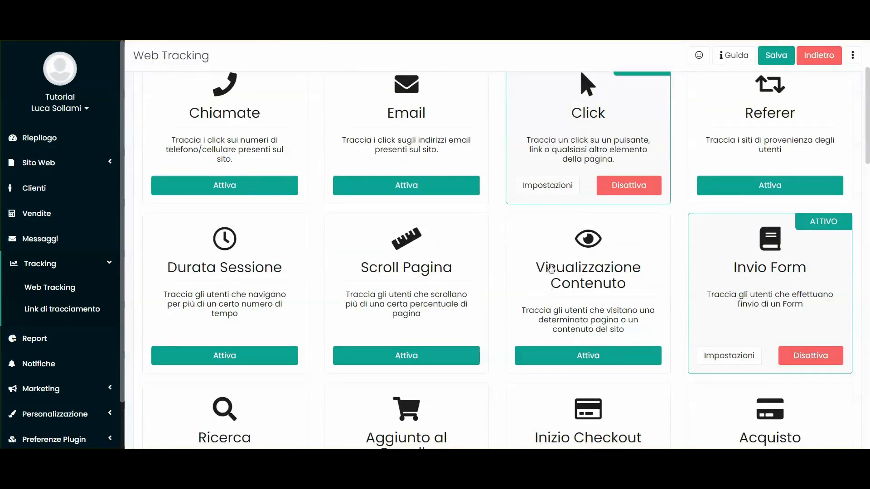
scroll(574, 259, down, 2)
scroll(573, 259, down, 1)
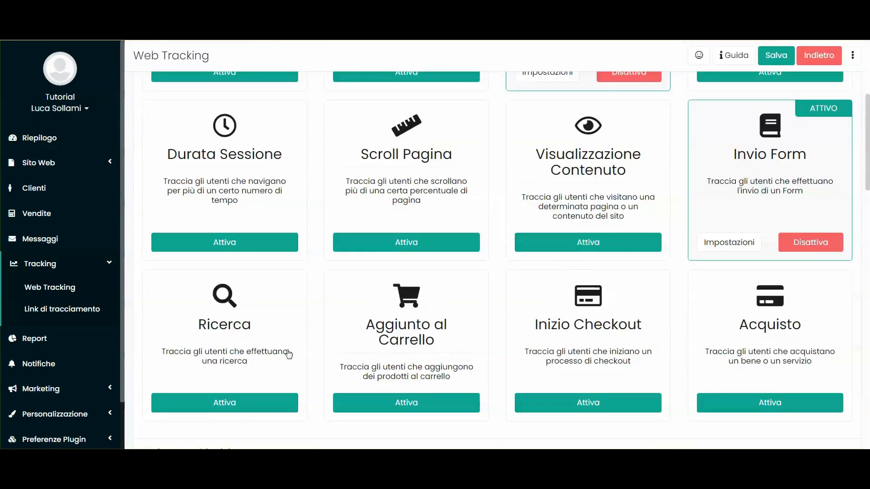
scroll(288, 354, up, 1)
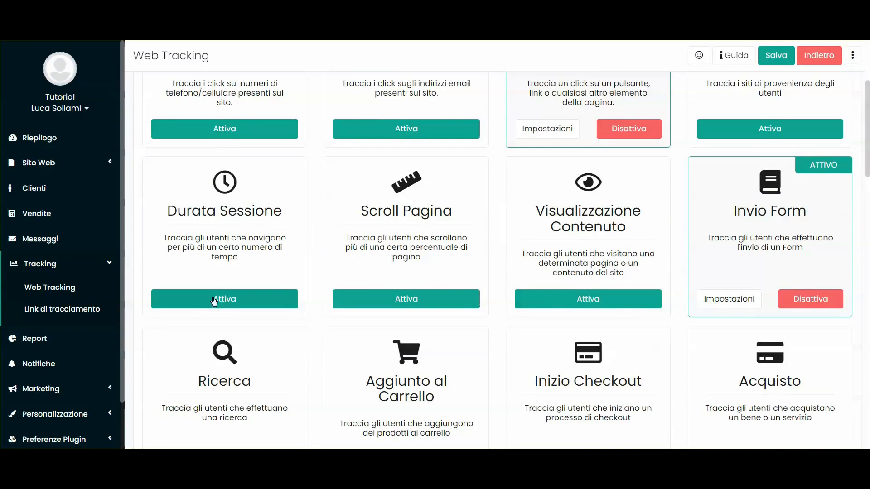
- Activate the Durata Sessione goal with a minimum duration of 30 seconds
scroll(256, 228, down, 6)
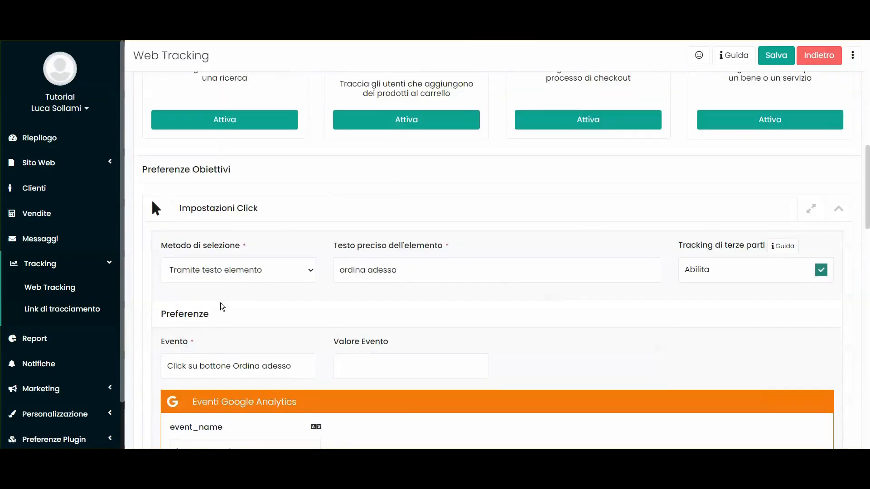
scroll(219, 305, down, 7)
click(192, 330)
text(30)
scroll(336, 333, down, 1)
scroll(336, 333, down, 2)
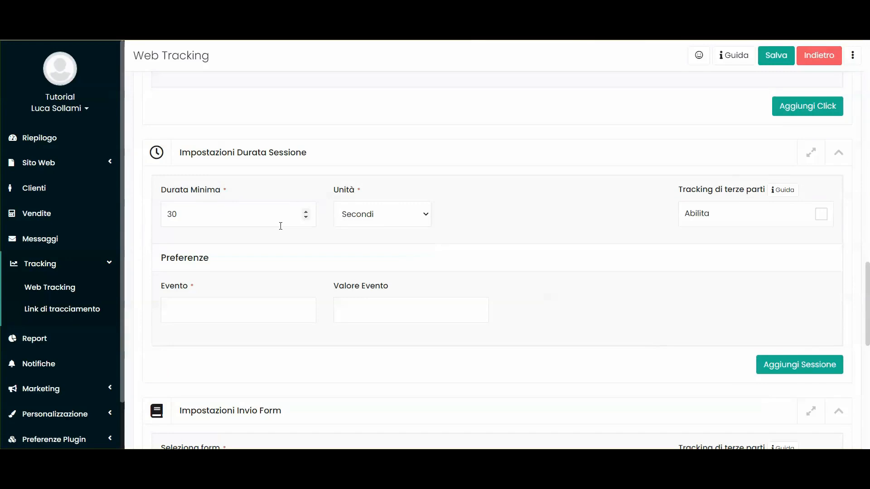
scroll(387, 234, up, 2)
scroll(387, 233, up, 15)
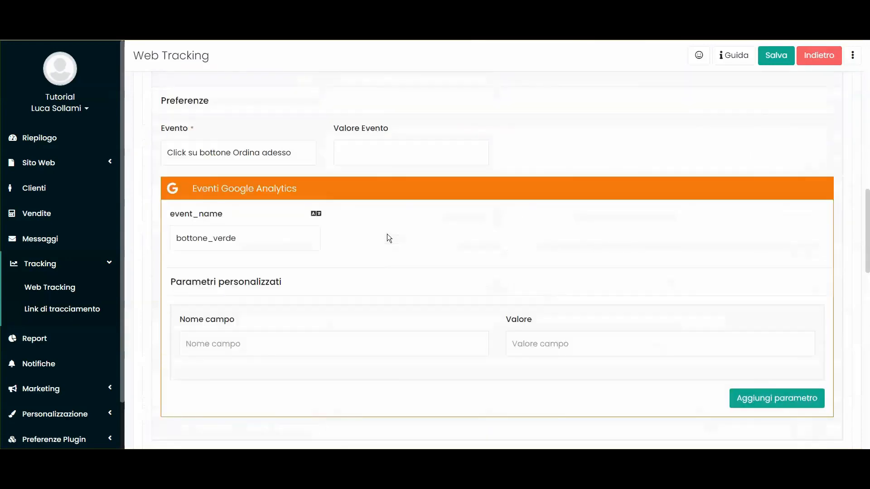
- In the project's Impostazioni, paste the ID of Pixel di Test as the Facebook pixel ID
click(169, 127)
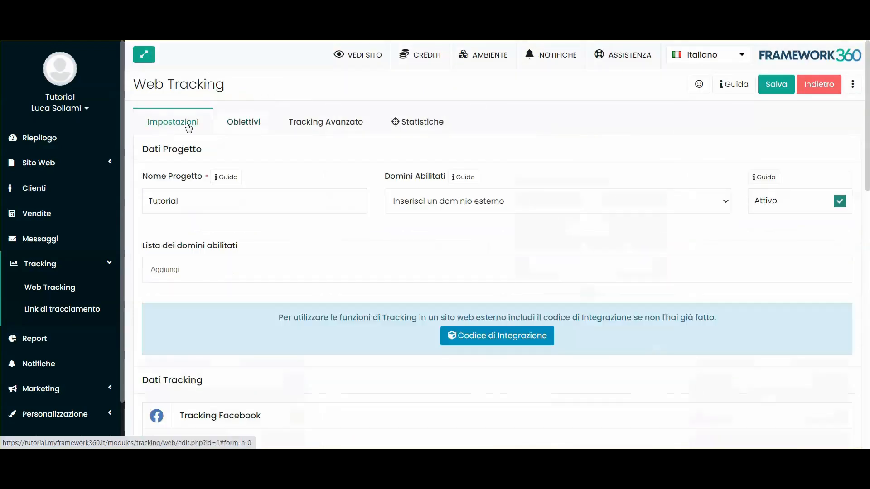
scroll(202, 291, down, 4)
click(214, 274)
drag(145, 273, 220, 273)
click(217, 232)
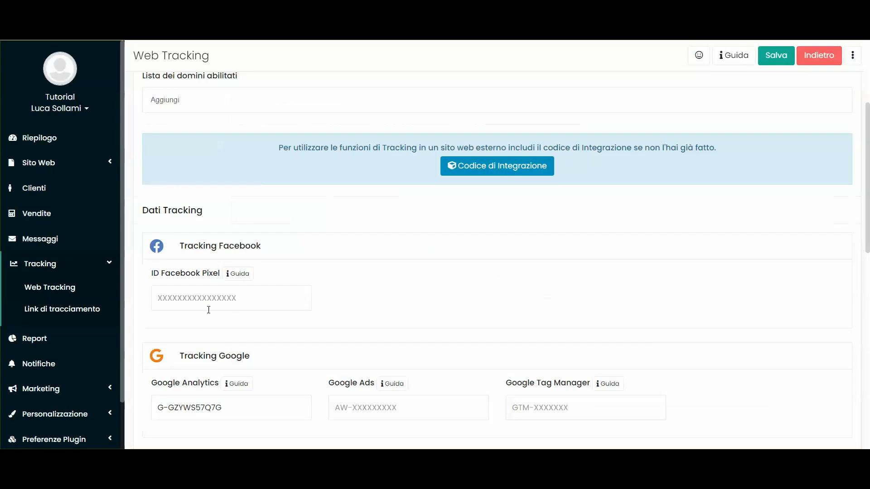
click(209, 303)
key(ctrl+v)
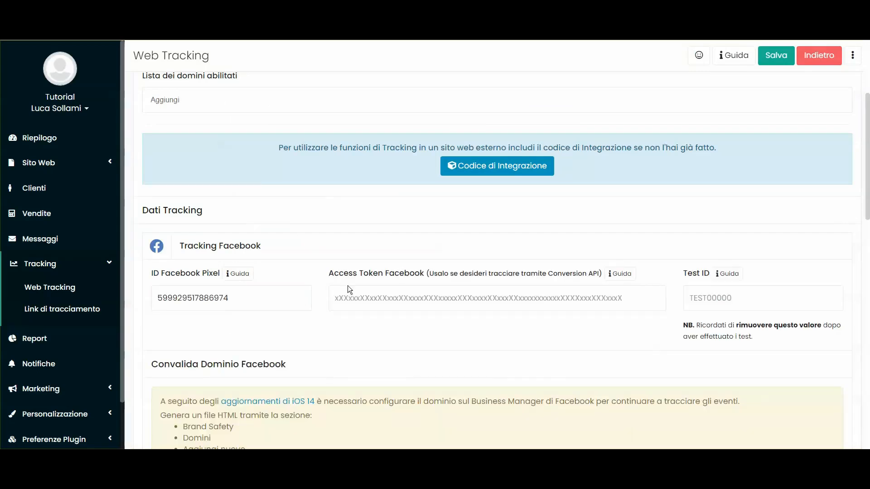
- Switch to Facebook's Origini dei dati page, generate an API Conversions access token for Pixel di Test and copy it
drag(327, 277, 393, 276)
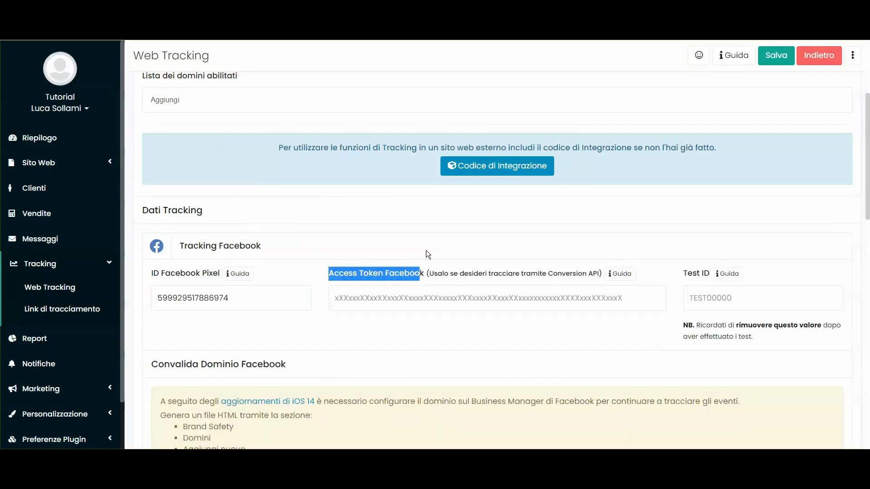
click(367, 276)
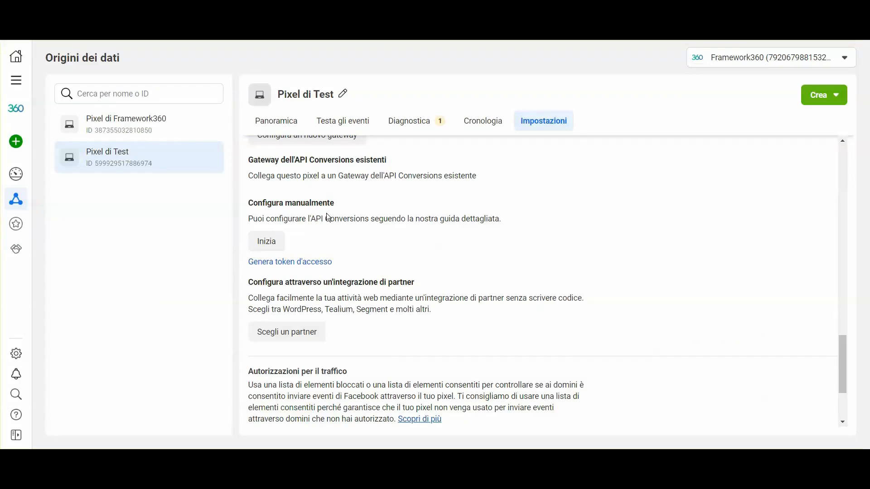
scroll(329, 218, up, 3)
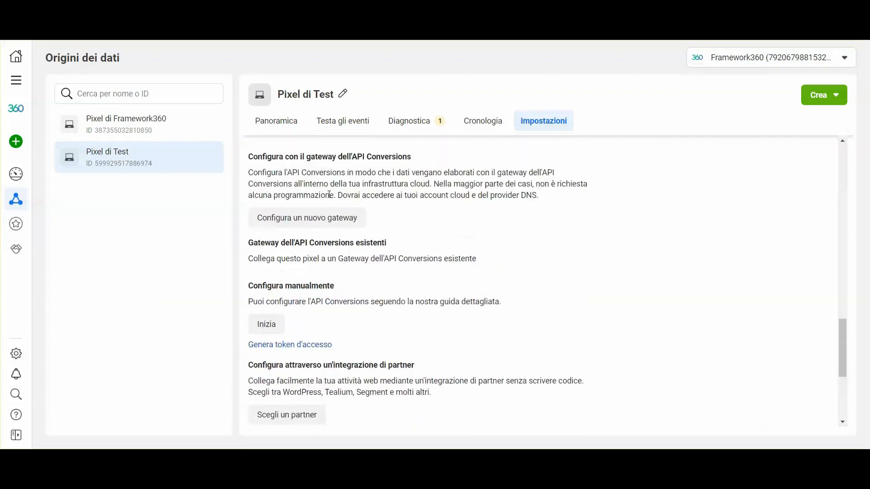
scroll(544, 149, down, 3)
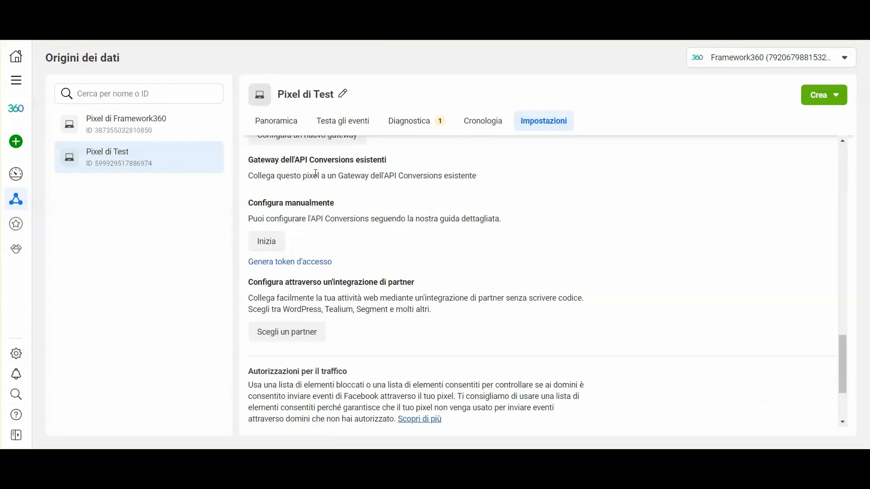
click(281, 262)
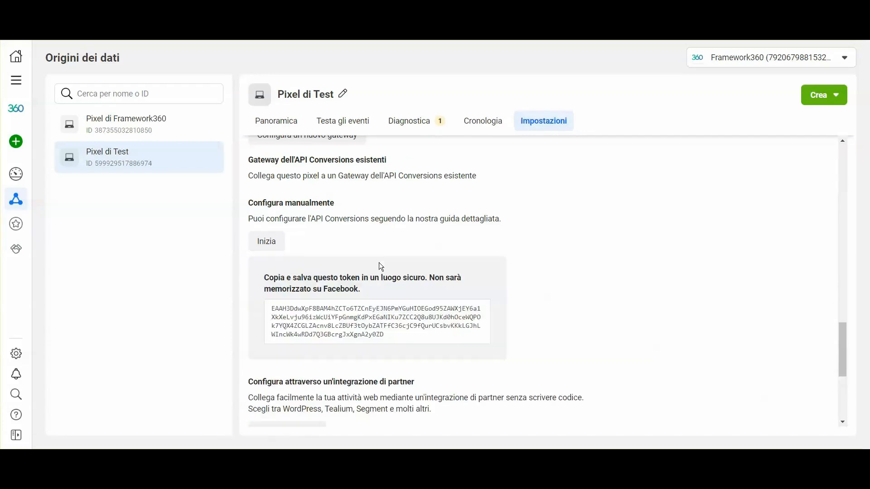
click(411, 308)
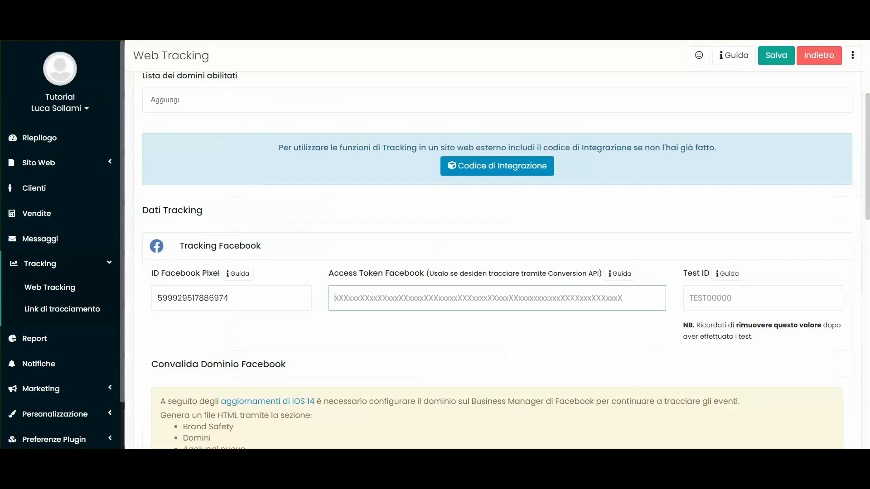
- Back in Framework360, paste the token as the Facebook access token and save the tracking project
click(330, 290)
key(ctrl+v)
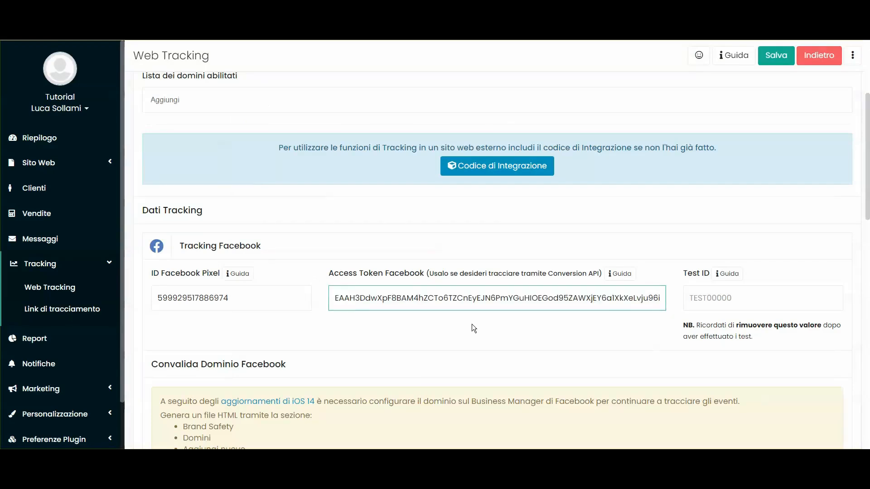
click(472, 325)
scroll(472, 325, down, 3)
click(786, 62)
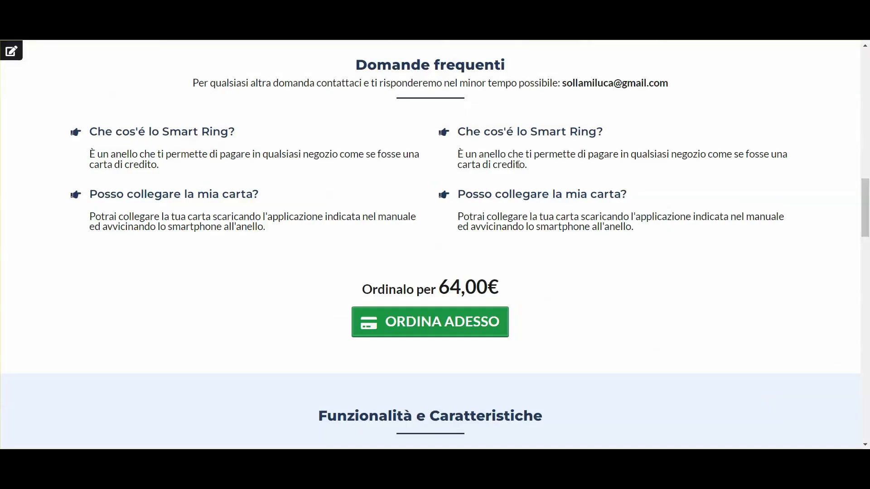
- Reload the smart ring landing page and check its pixel and tracked events with the Facebook pixel checking extension
key(F5)
scroll(623, 149, up, 20)
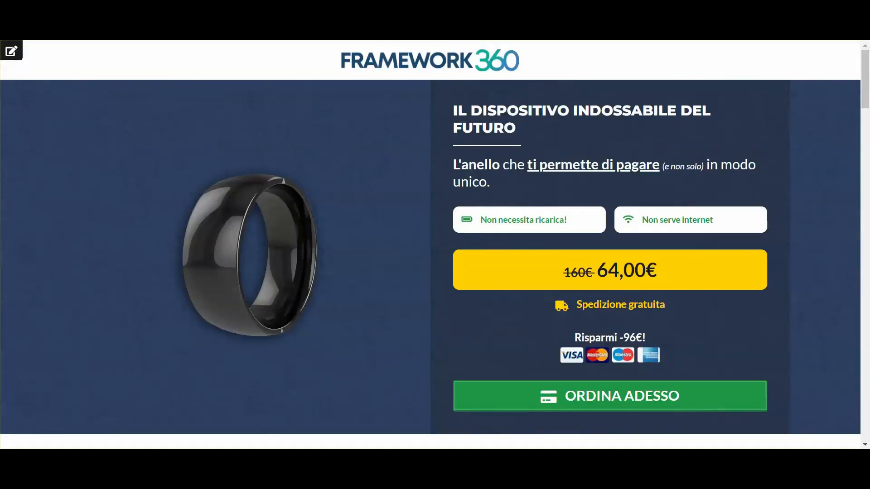
click(695, 23)
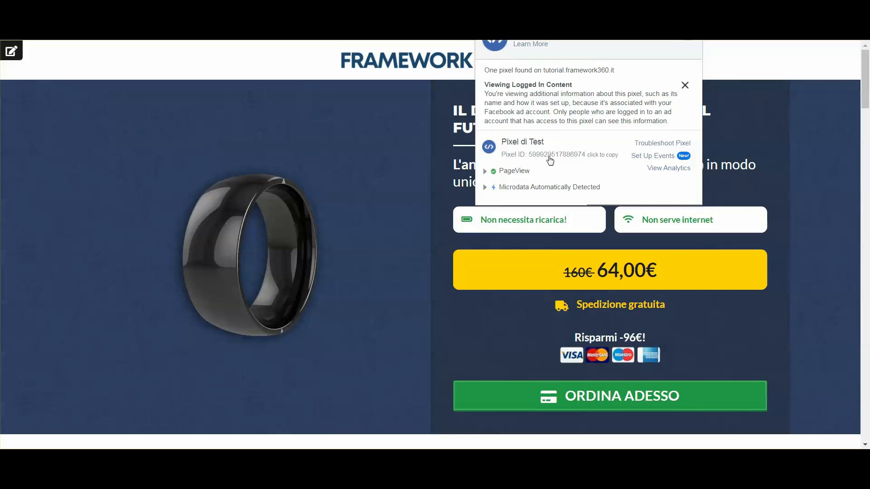
click(379, 140)
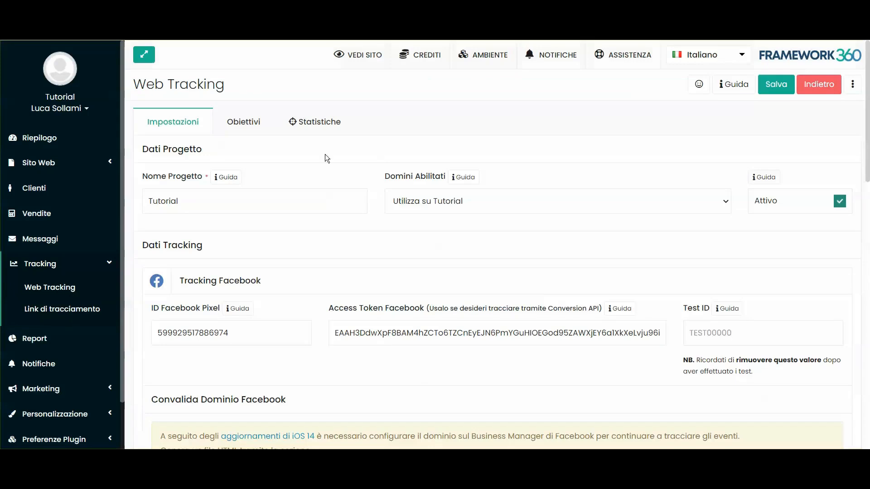
- Return to the tracking project's Obiettivi and review the goal cards and the goal preferences below them
click(260, 129)
scroll(456, 187, down, 1)
scroll(484, 192, down, 2)
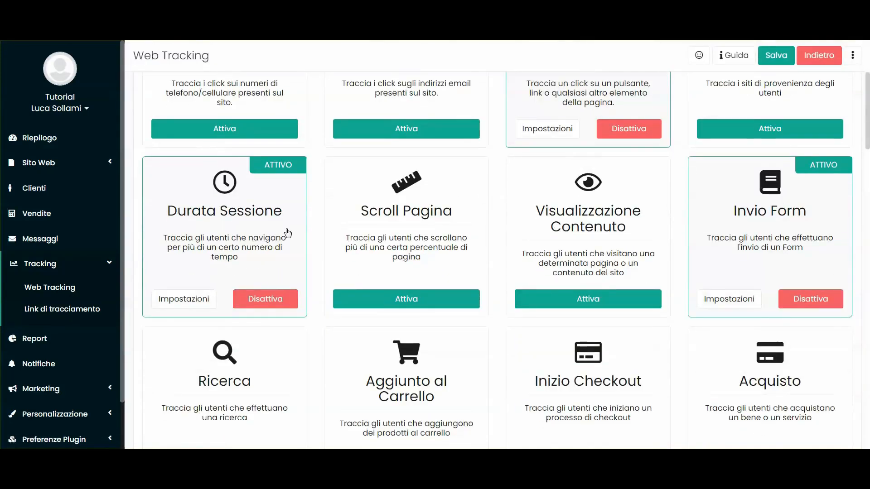
scroll(262, 204, down, 3)
scroll(262, 204, up, 1)
scroll(246, 184, down, 8)
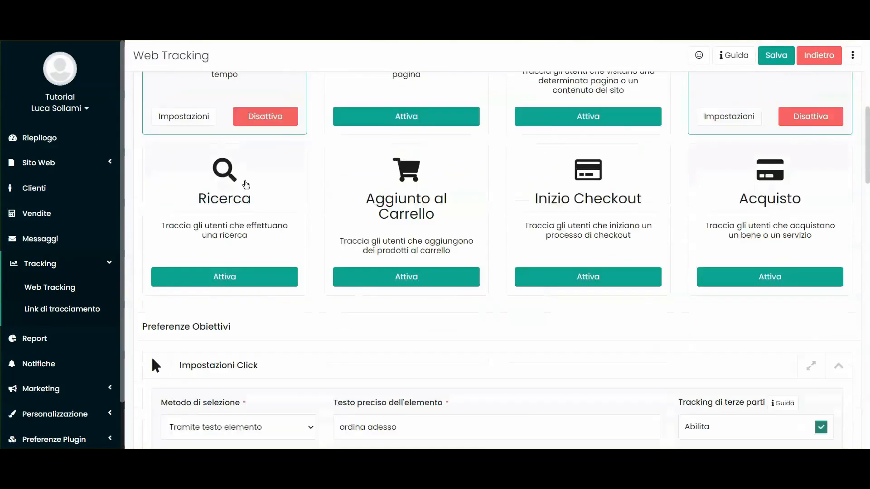
scroll(199, 278, up, 12)
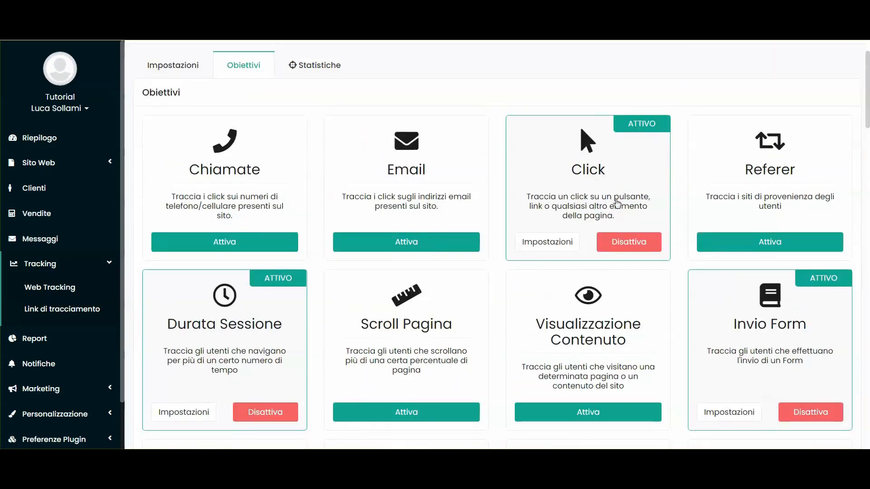
- Examine the Click goal's settings in full view, compare them with the landing page, and look through the goals again
click(577, 242)
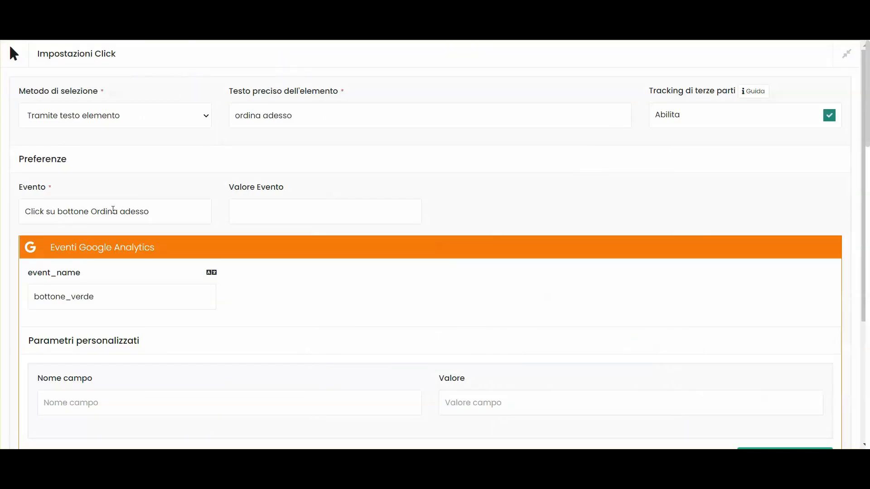
click(836, 55)
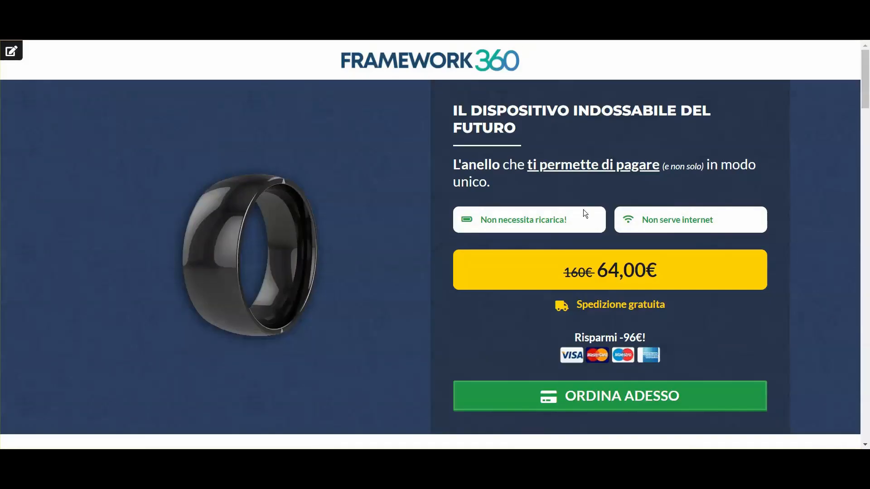
scroll(587, 215, down, 3)
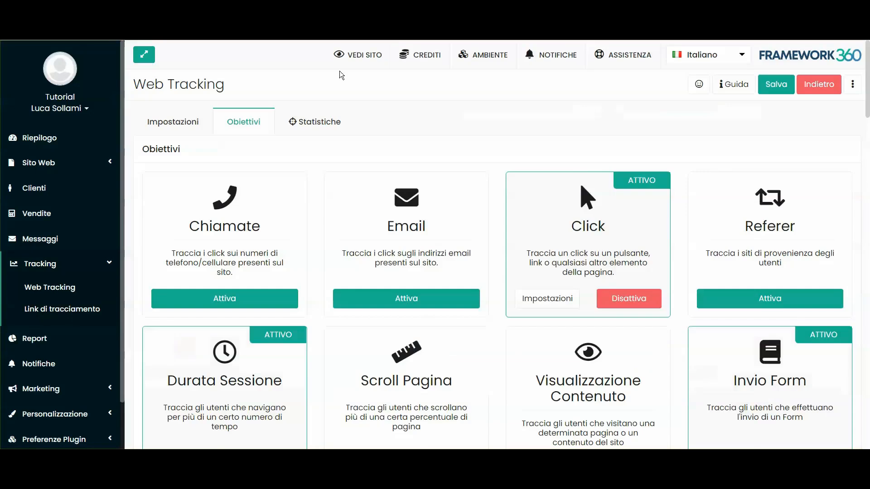
scroll(285, 288, down, 5)
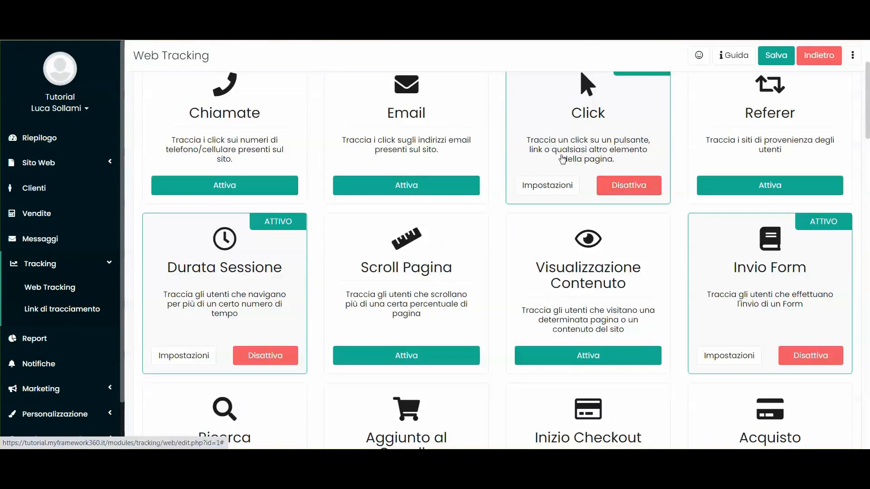
scroll(612, 195, down, 6)
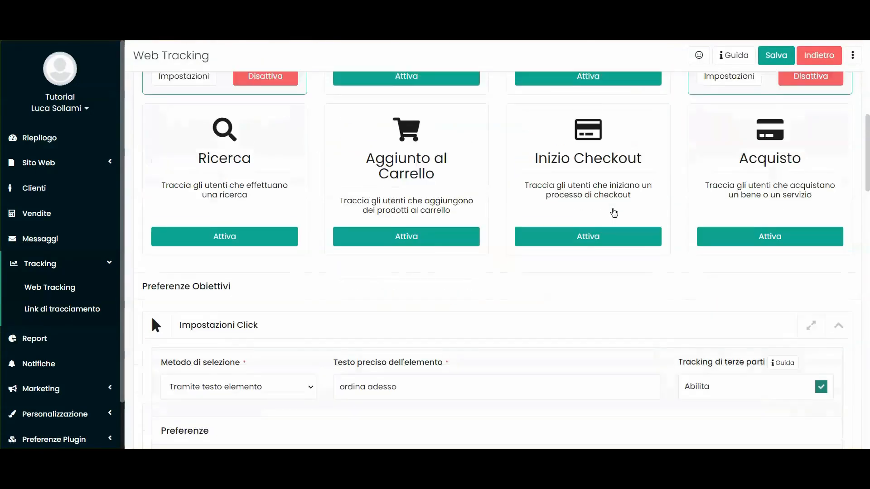
- Examine the Click goal's Google Analytics and Facebook Pixel event fields in the goal preferences
scroll(614, 213, down, 4)
scroll(564, 219, down, 9)
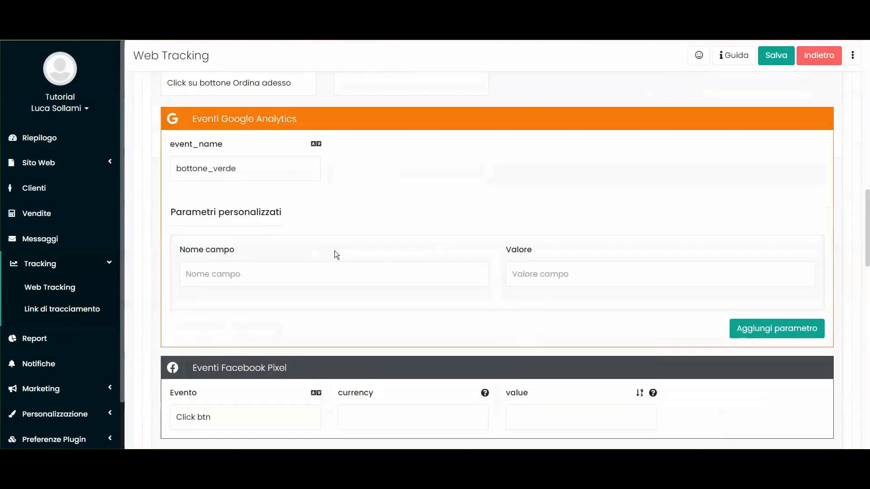
drag(176, 247, 229, 247)
click(229, 247)
drag(203, 198, 268, 198)
click(267, 198)
click(230, 249)
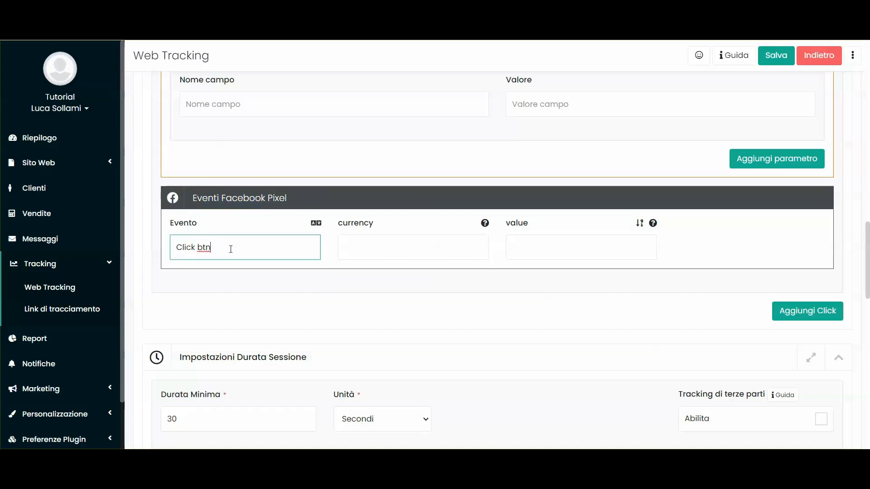
drag(230, 250, 286, 261)
scroll(319, 232, up, 9)
click(287, 261)
scroll(286, 262, down, 10)
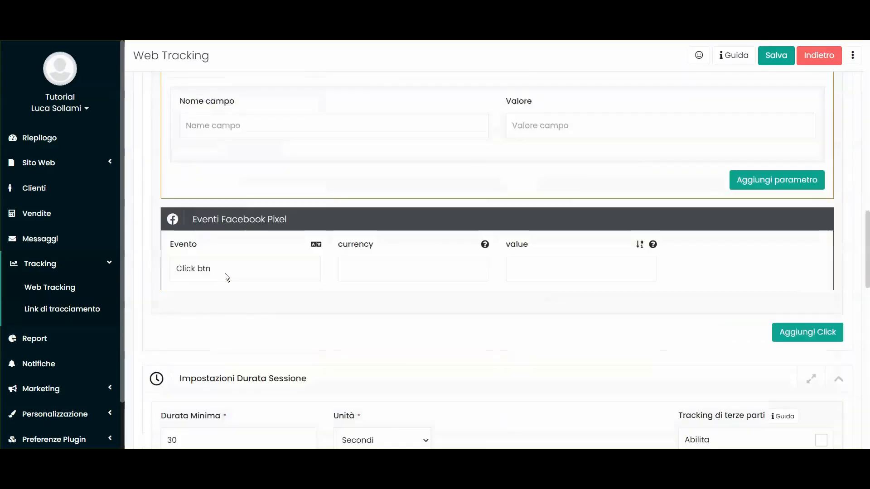
- Copy the Click goal's event name "Click su bottone Ordina adesso" into its Facebook Pixel event
scroll(205, 207, up, 7)
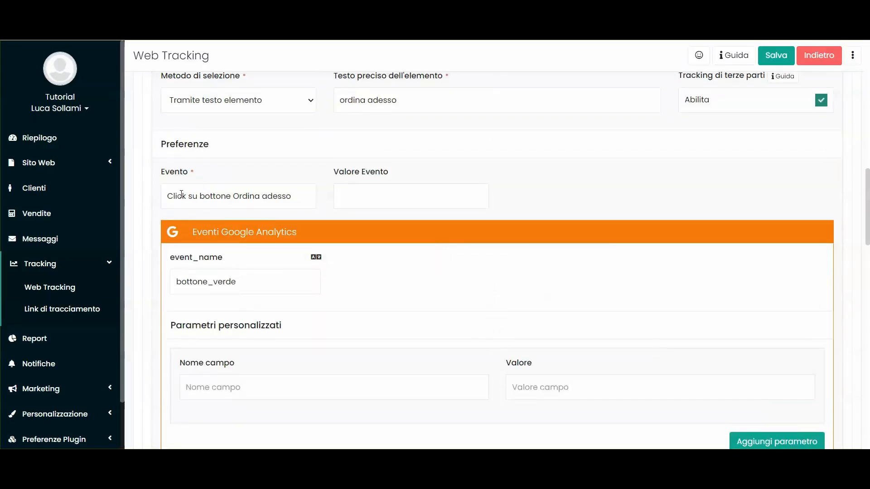
drag(168, 196, 306, 196)
scroll(256, 303, down, 6)
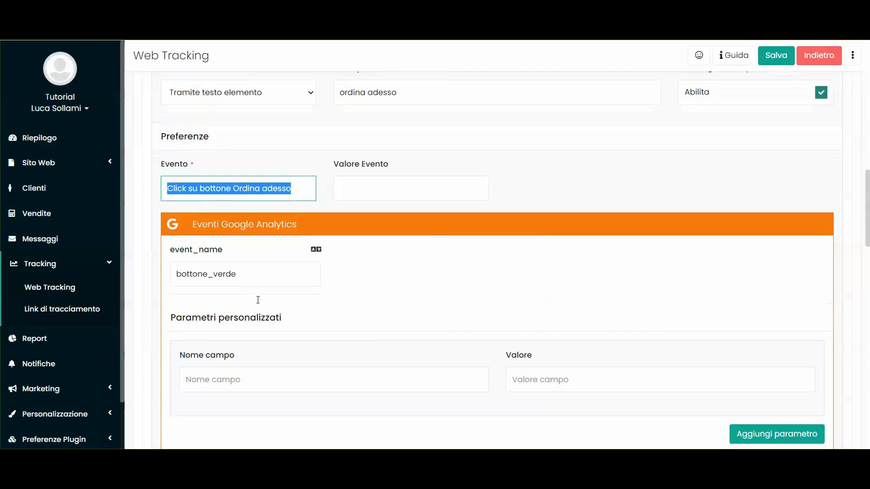
scroll(255, 259, down, 5)
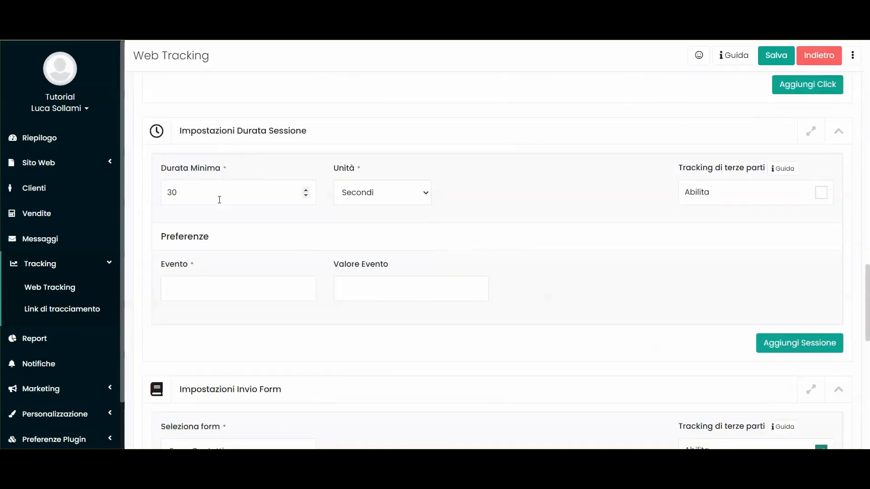
- Enable third-party tracking for the Durata Sessione goal and look over the event fields this adds
scroll(218, 199, down, 3)
scroll(217, 202, up, 3)
click(198, 289)
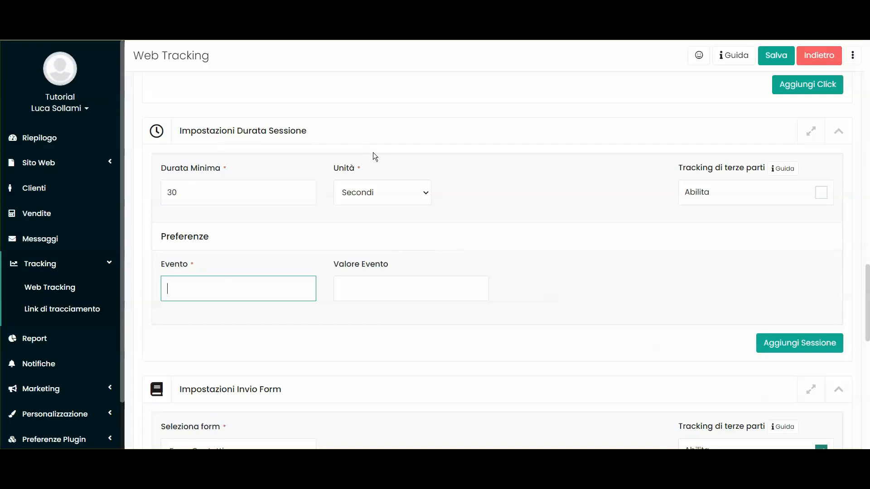
click(771, 188)
scroll(427, 256, down, 6)
scroll(430, 256, up, 6)
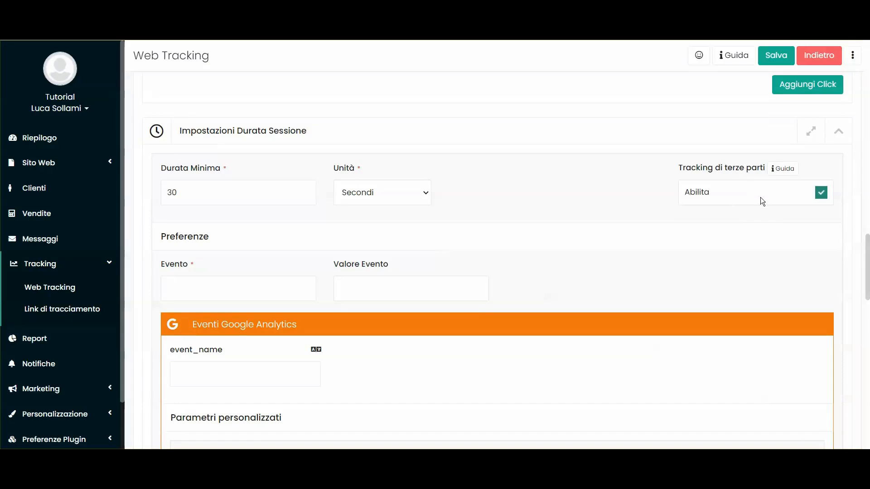
scroll(485, 235, down, 5)
- Return to the project's Impostazioni and review the Facebook and Google tracking data
scroll(282, 252, up, 20)
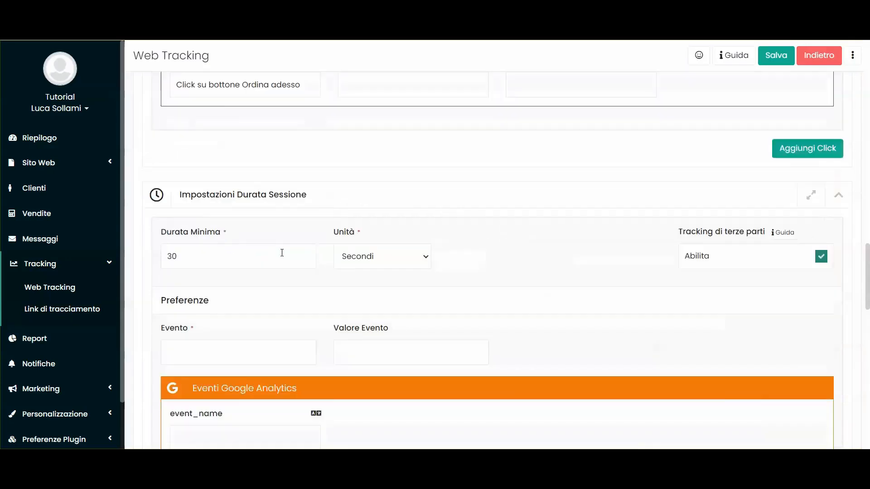
click(185, 130)
scroll(355, 264, down, 4)
scroll(354, 265, up, 5)
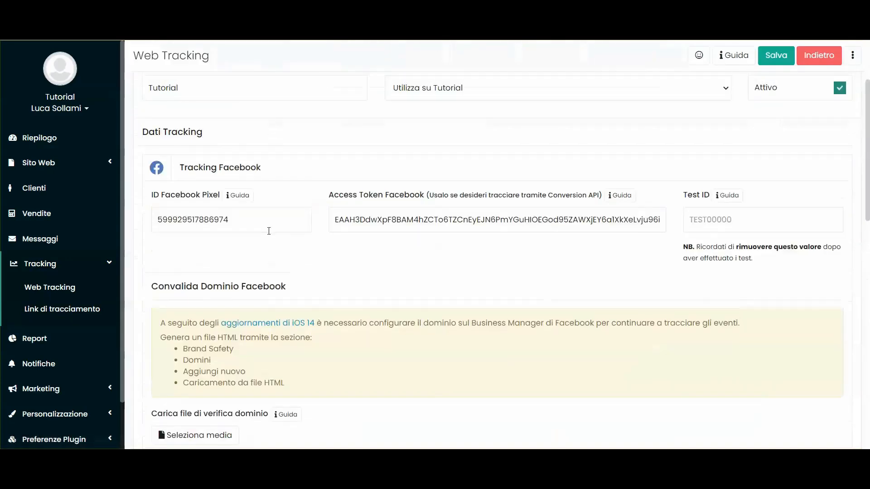
scroll(227, 284, down, 6)
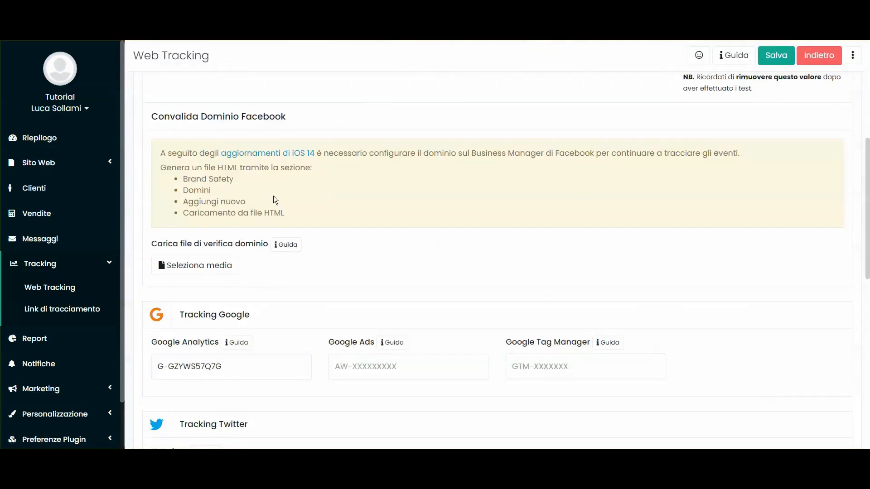
scroll(225, 105, up, 3)
scroll(241, 172, down, 5)
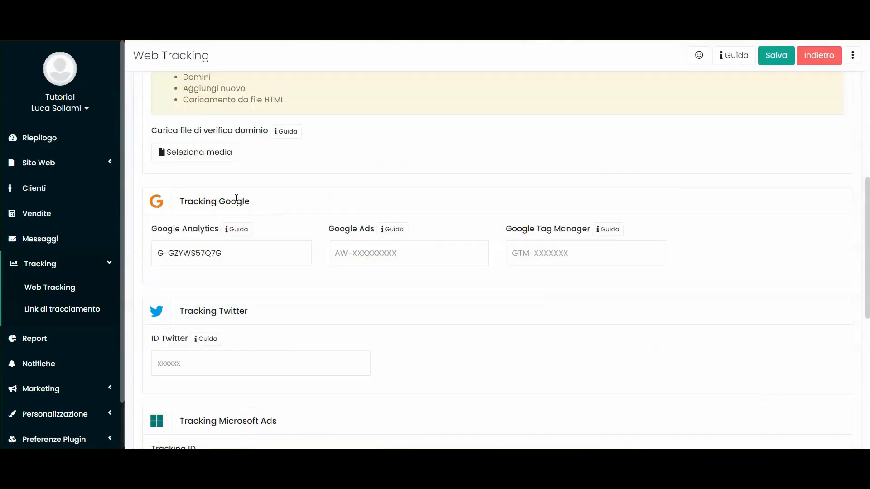
- Set the Twitter tracking ID to 3487375 and save the project
scroll(292, 251, down, 4)
click(199, 193)
text(3487375)
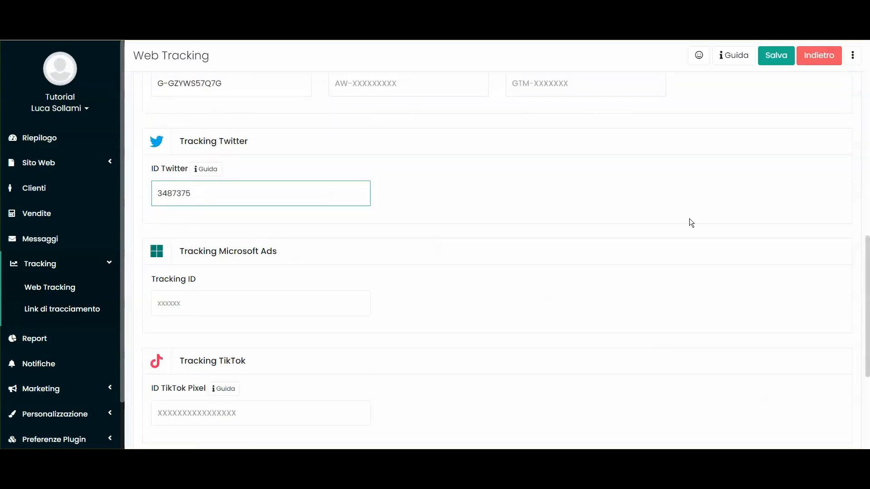
click(776, 55)
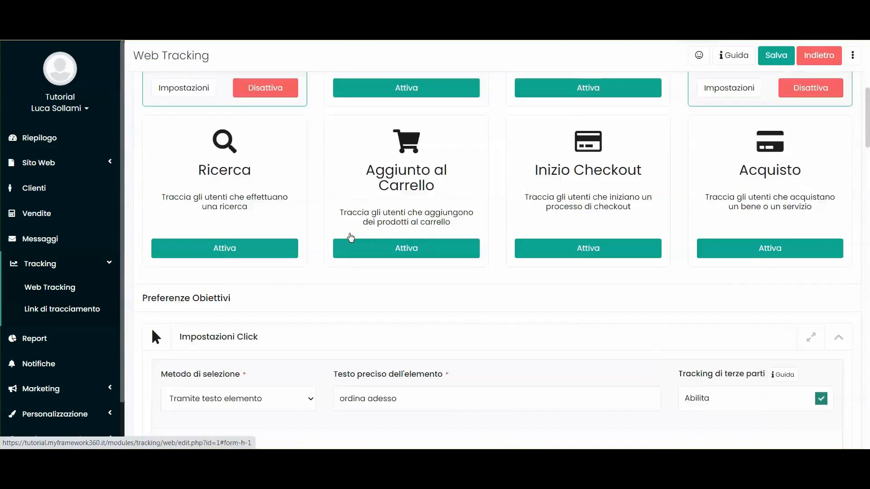
- Examine the Twitter Pixel event, currency and value fields in the Click goal's settings
scroll(351, 236, down, 7)
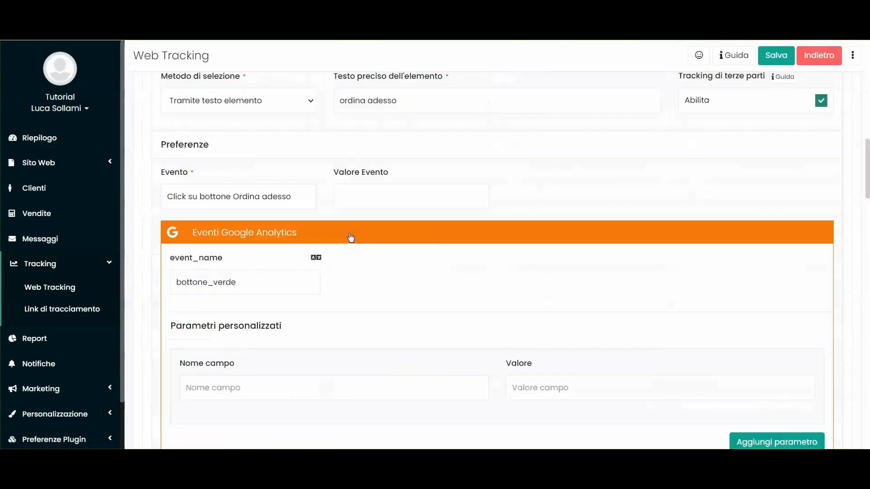
scroll(350, 237, down, 7)
click(272, 225)
click(526, 224)
click(394, 227)
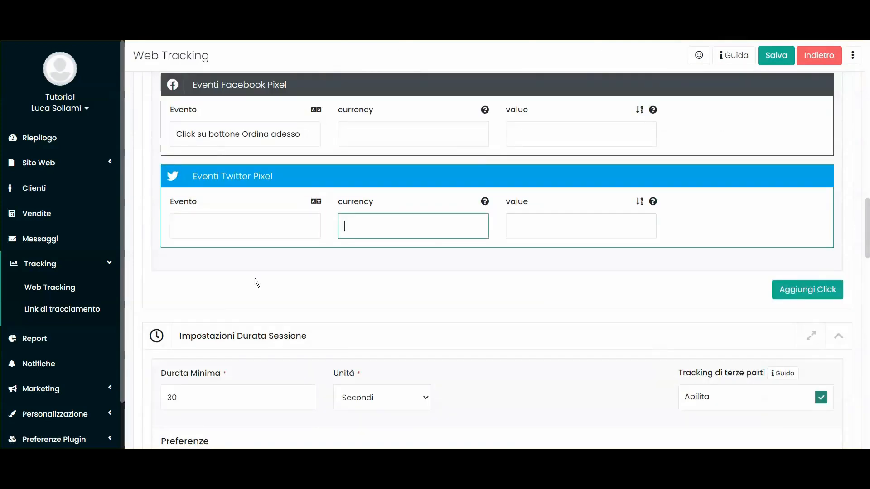
- Clear the Twitter ID in the project settings and look over the Microsoft Ads, TikTok and other integration fields
scroll(255, 282, up, 3)
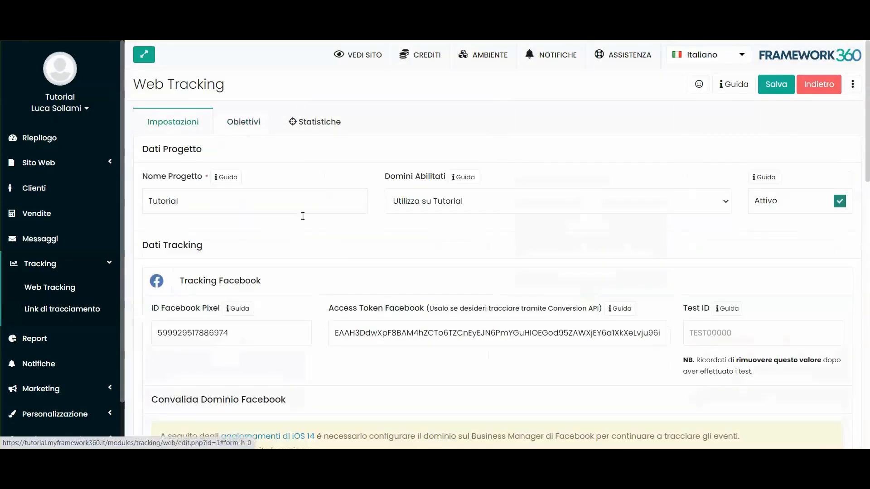
scroll(357, 271, down, 10)
double_click(201, 256)
key(BackSpace)
scroll(263, 327, down, 5)
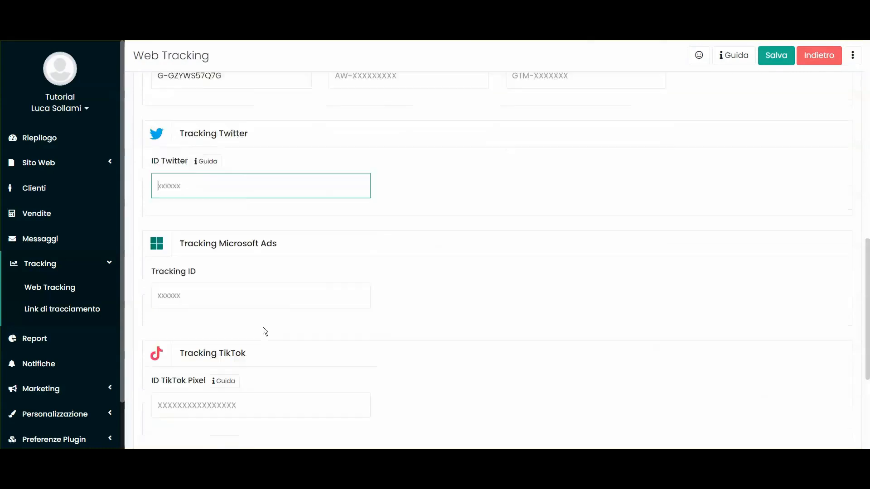
click(203, 244)
click(204, 354)
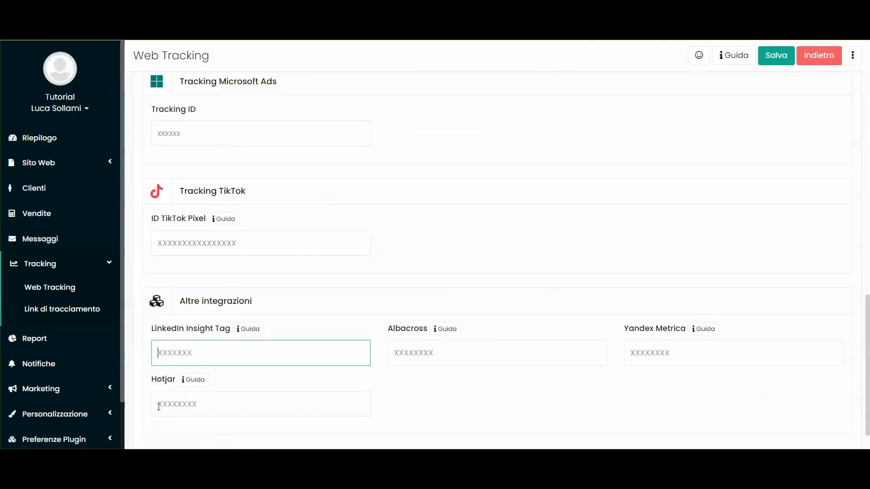
scroll(437, 300, up, 15)
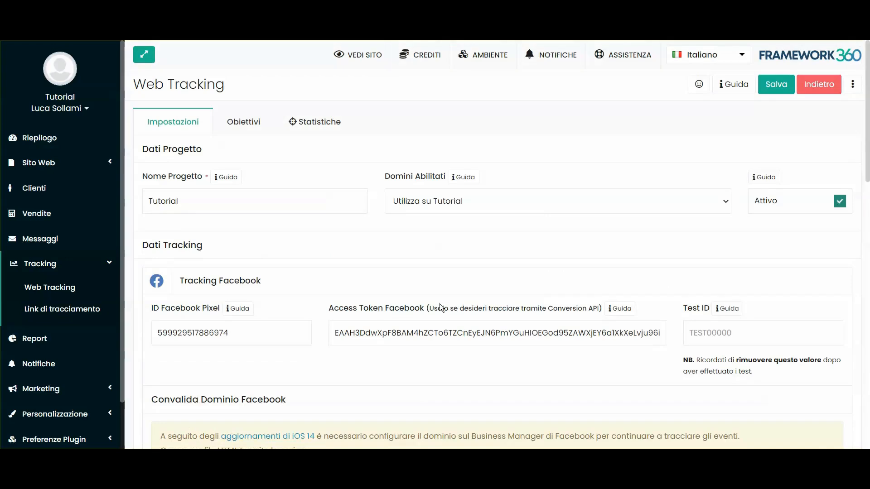
- In the project's Obiettivi, name the Durata Sessione goal's event "30 secondi sul sito"
click(254, 118)
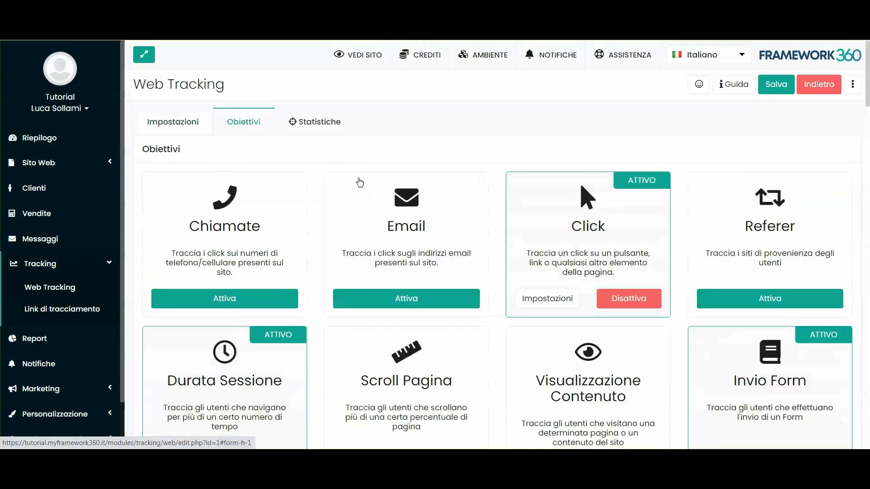
scroll(364, 203, down, 2)
scroll(363, 203, down, 4)
scroll(367, 209, up, 3)
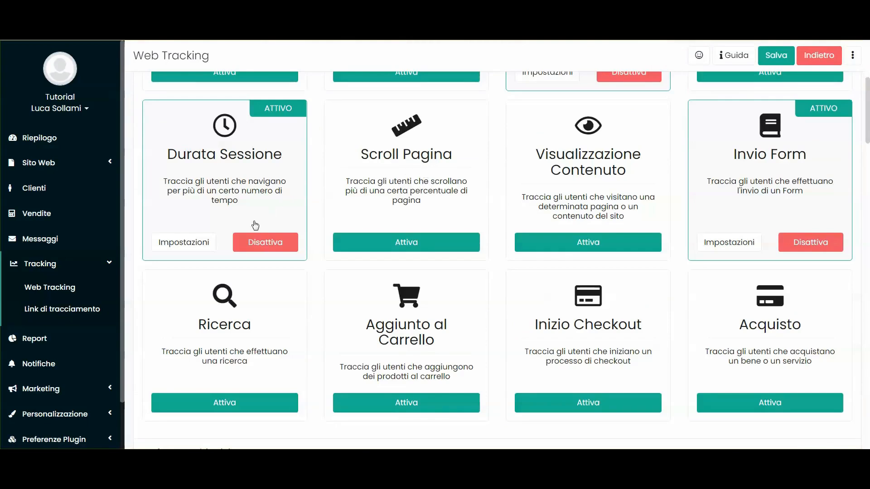
scroll(245, 240, down, 15)
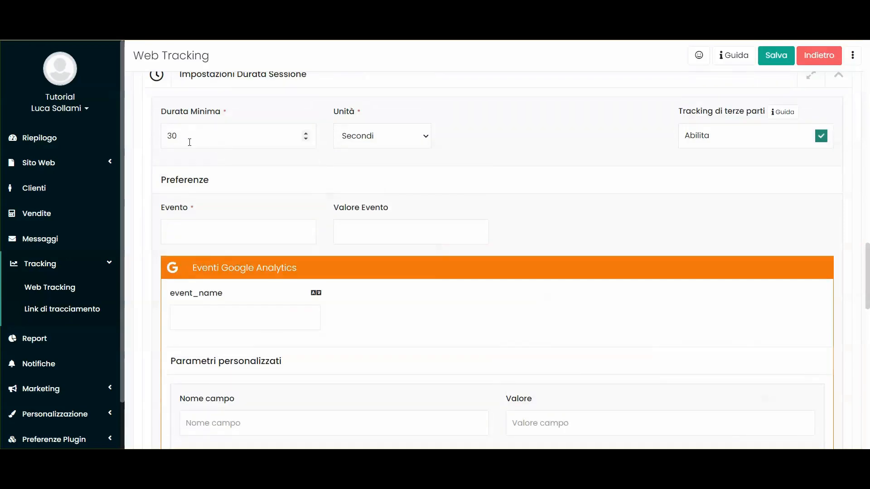
click(211, 233)
text(30 secondi sul sito)
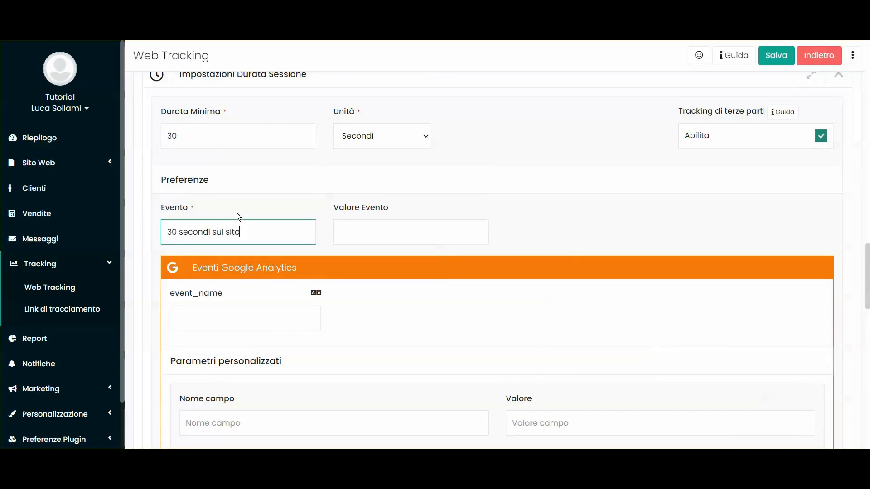
- Check the received events in the project's Statistiche and return to Obiettivi
scroll(436, 170, up, 15)
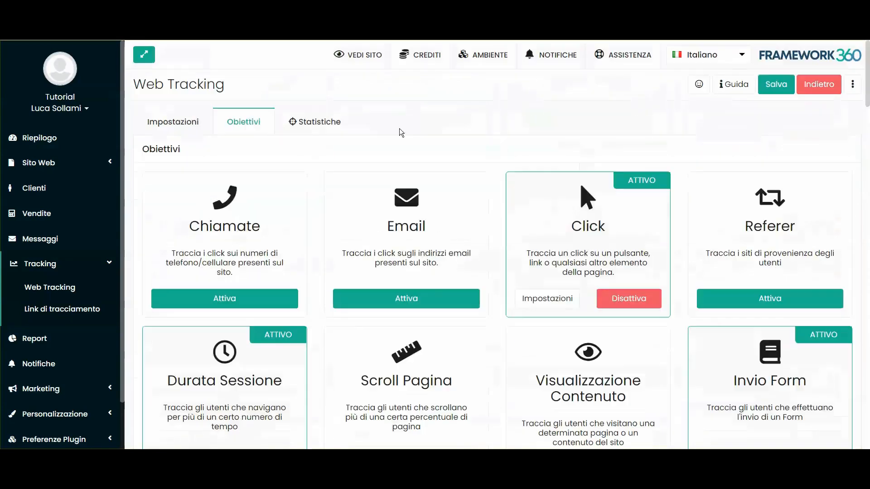
click(324, 122)
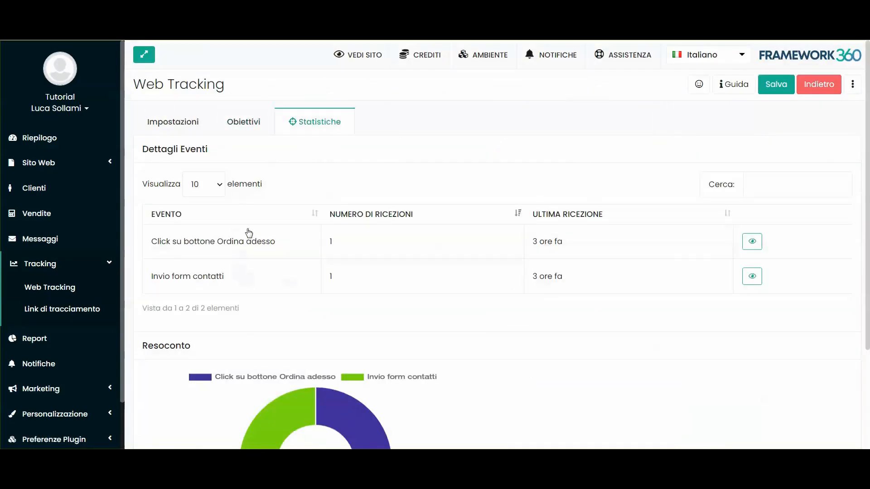
click(255, 129)
- Set the Durata Sessione goal's Facebook Pixel event to "30s" and save the tracking project
scroll(300, 261, up, 3)
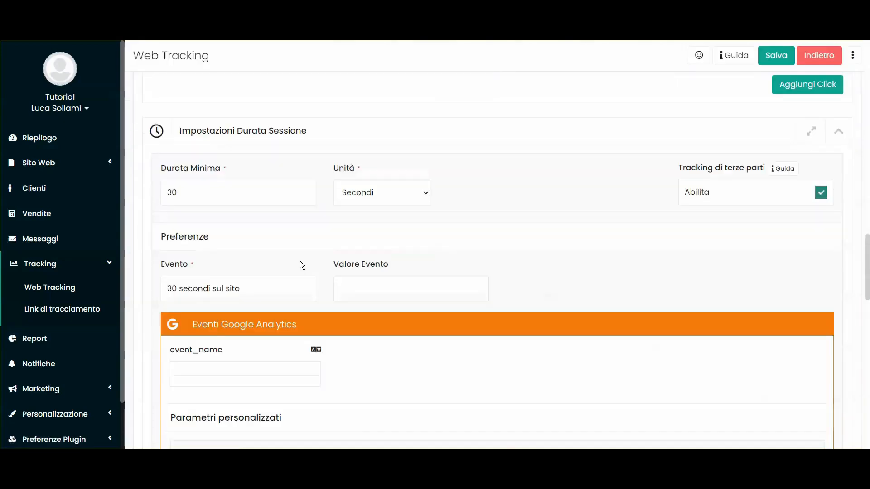
scroll(249, 257, down, 4)
scroll(227, 217, down, 2)
click(204, 339)
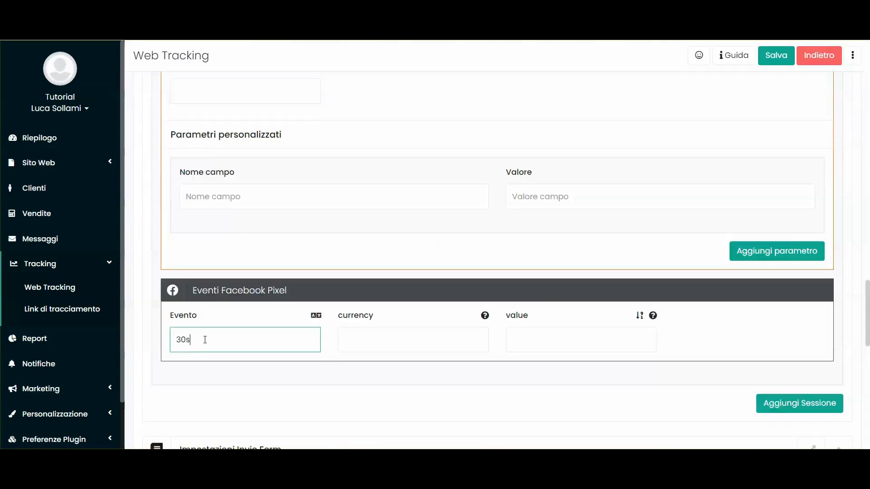
click(212, 323)
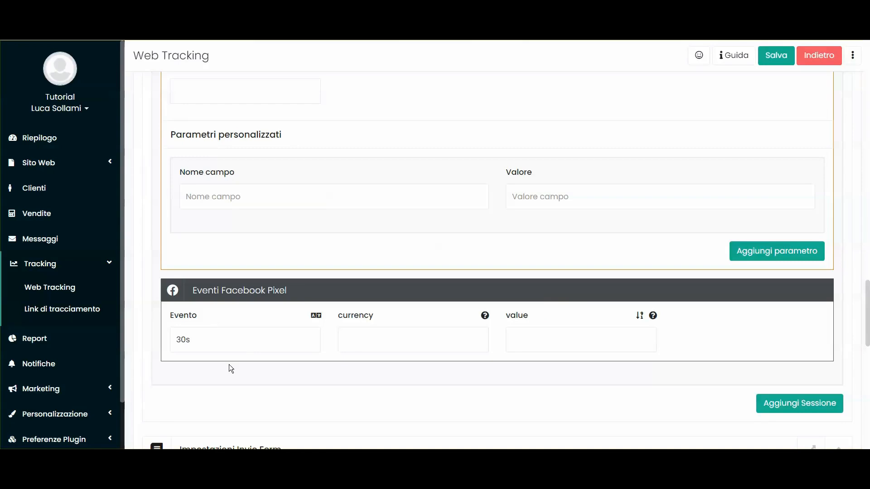
scroll(236, 325, down, 1)
scroll(299, 300, up, 15)
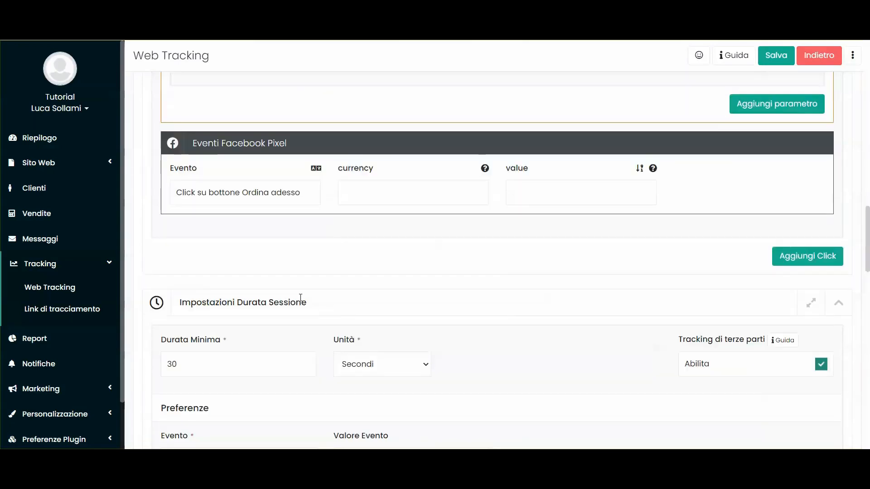
scroll(301, 297, up, 8)
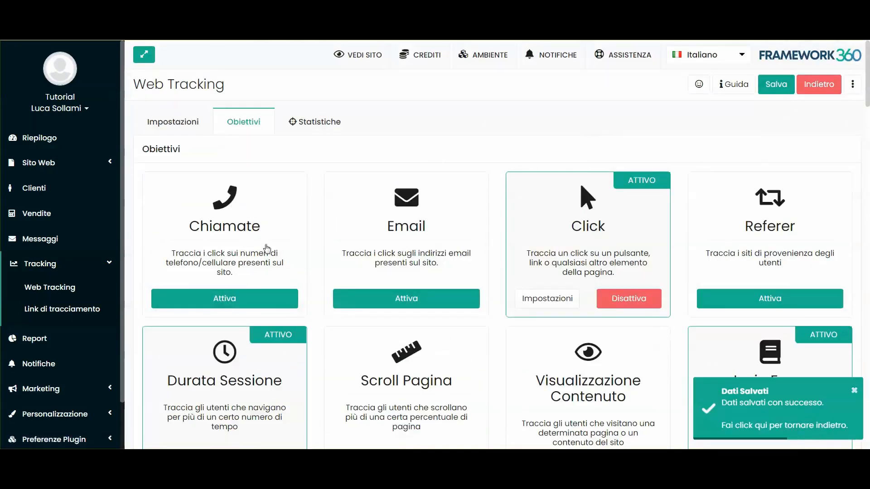
- Activate the Chiamate goal and review its options for covering phone numbers, leaving Non coprire selected
scroll(262, 241, down, 1)
click(262, 241)
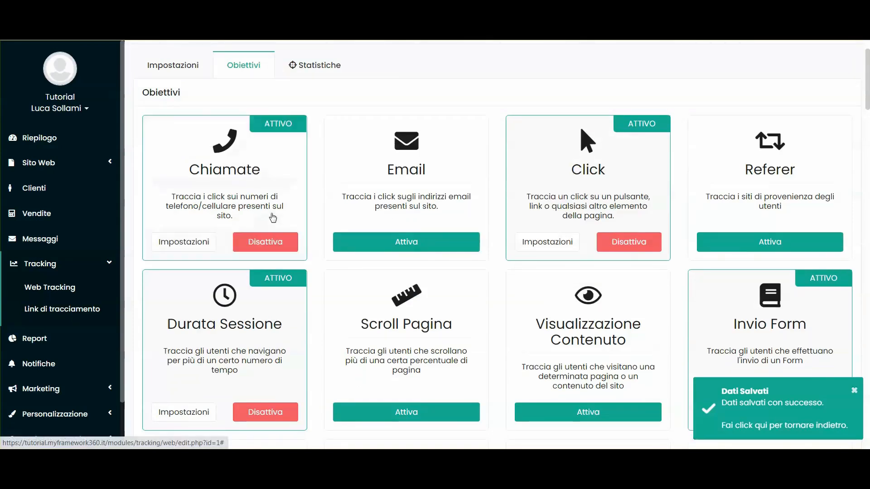
scroll(273, 218, down, 3)
click(346, 205)
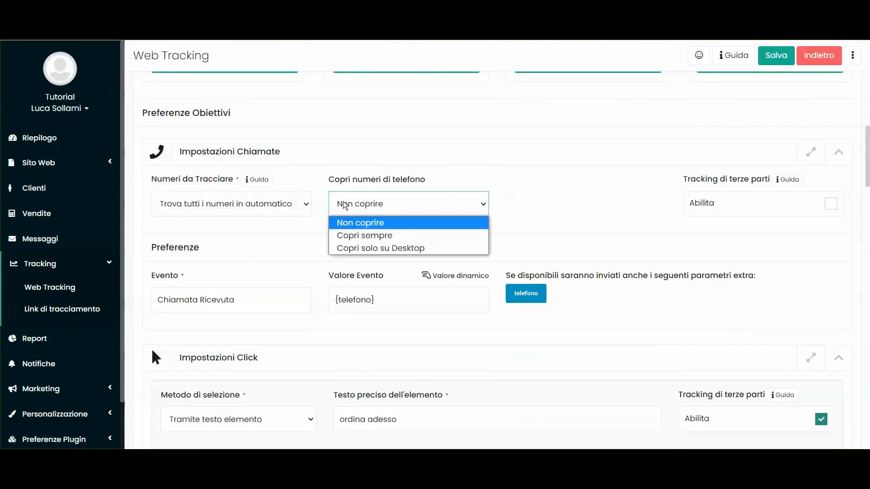
click(607, 211)
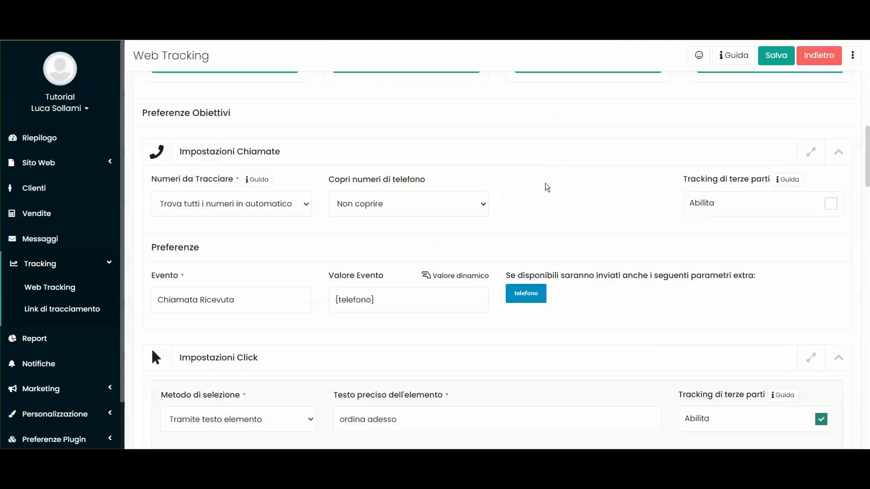
scroll(315, 291, down, 1)
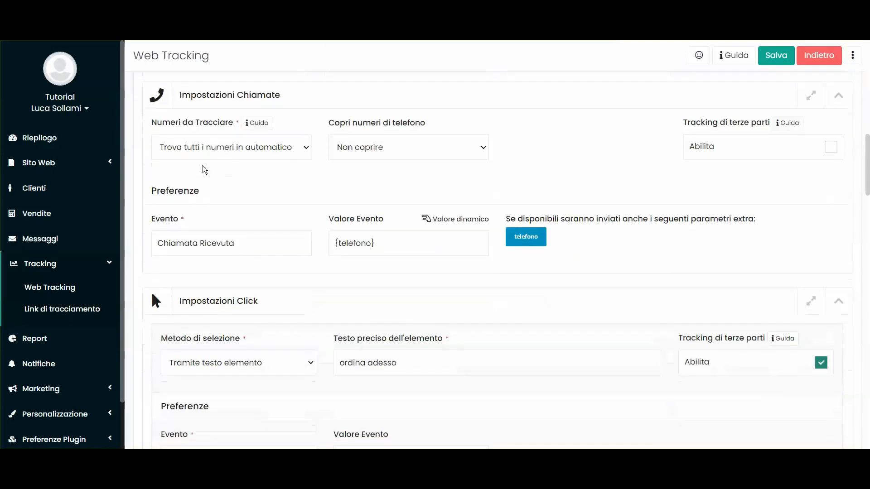
- Enable third-party tracking for the Chiamate goal, keep automatic number detection and the Contact Facebook Pixel event, and save the project
click(202, 147)
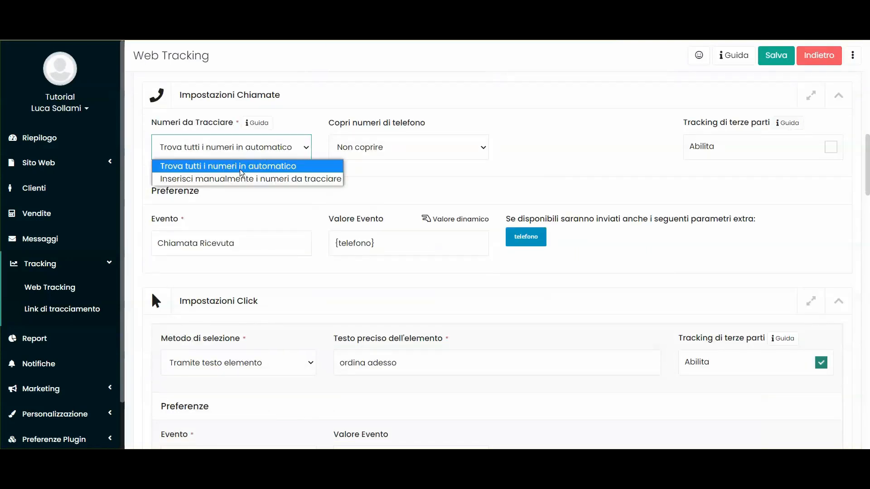
click(269, 171)
click(831, 147)
scroll(216, 219, down, 2)
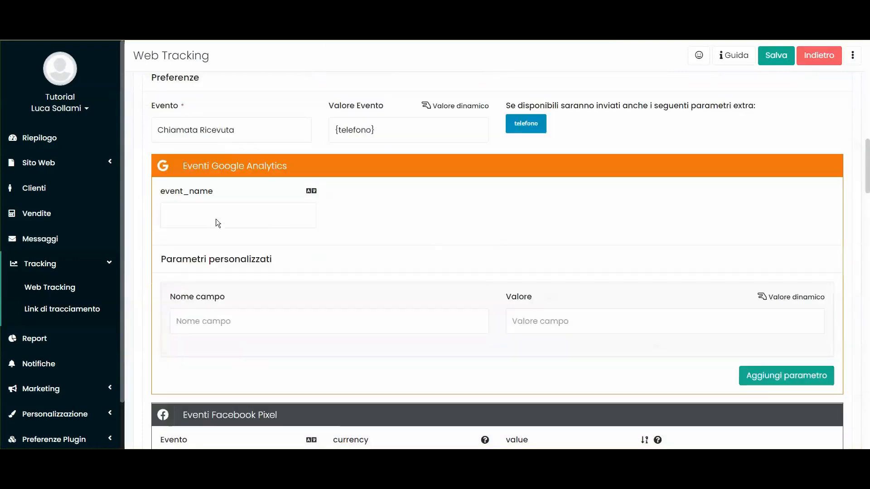
scroll(215, 219, down, 3)
double_click(201, 297)
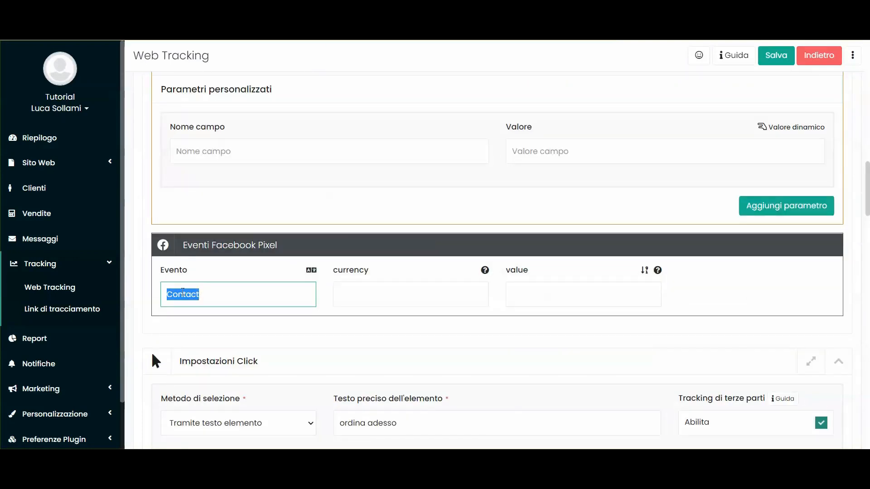
click(193, 329)
click(776, 57)
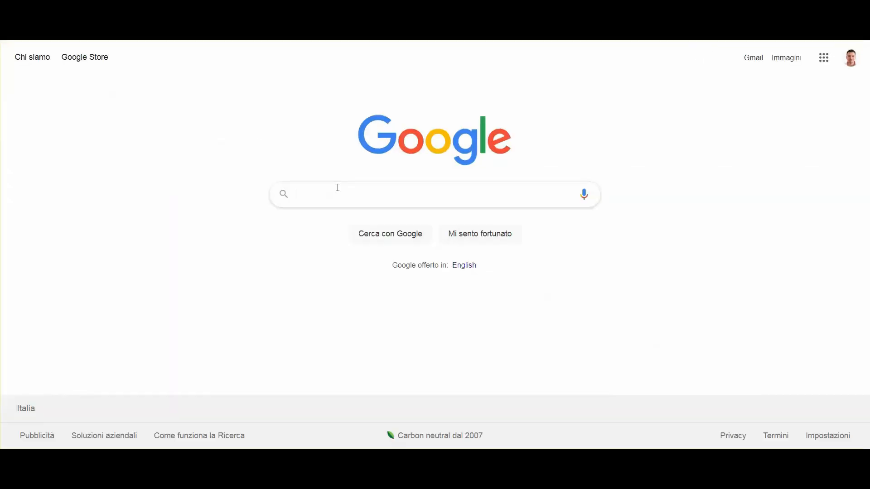
- Search Google for "facebook ads standard events", open Meta's standard pixel events specifications and examine the event codes
text(facebook ads standard events)
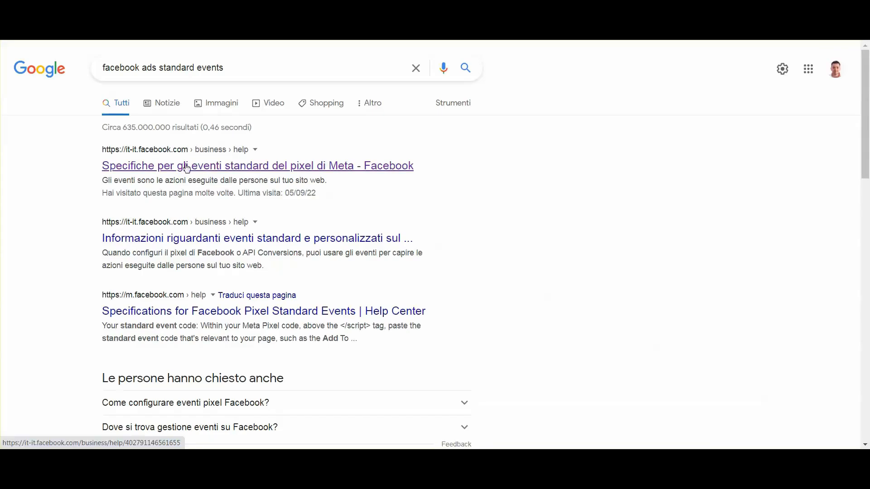
click(383, 164)
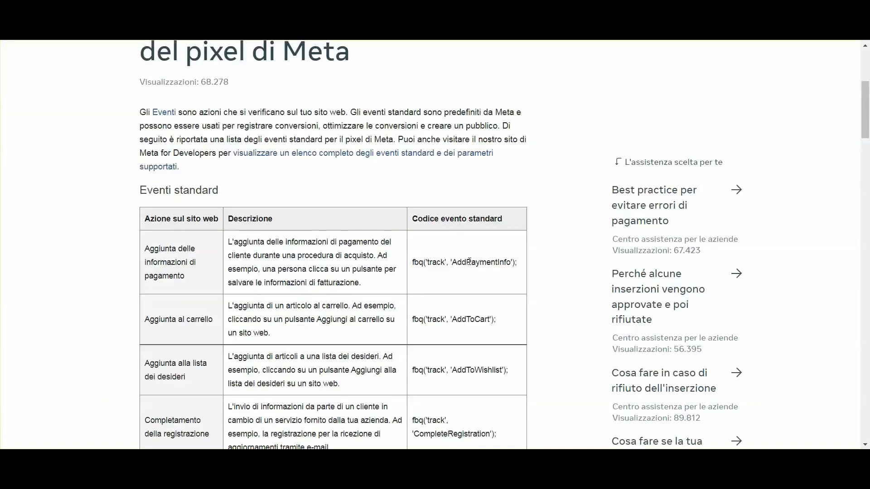
double_click(481, 263)
double_click(468, 313)
scroll(467, 314, down, 3)
click(467, 255)
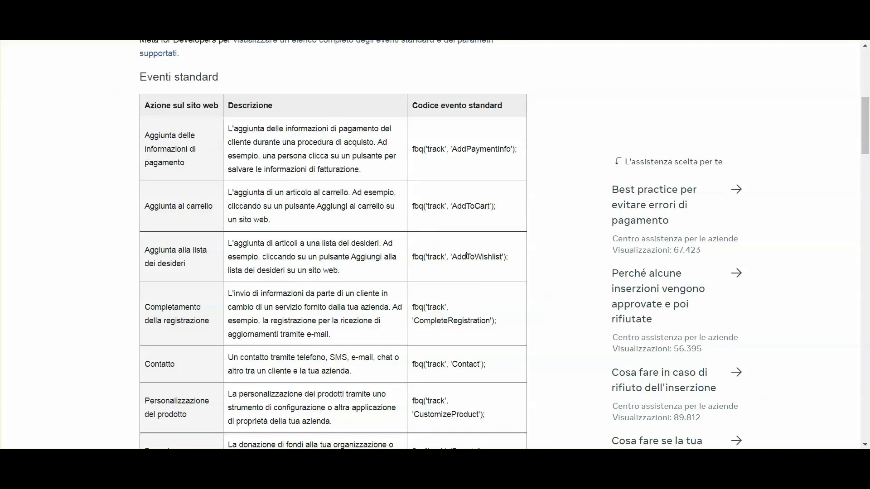
scroll(196, 241, down, 2)
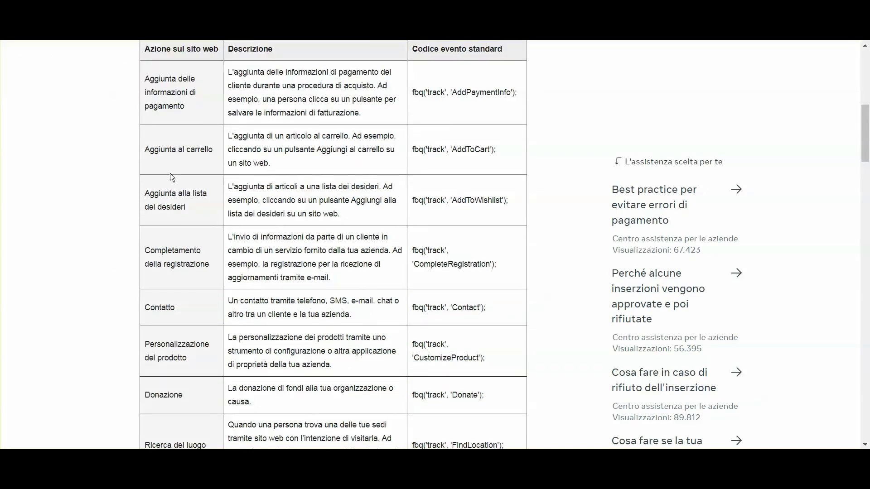
scroll(443, 263, down, 2)
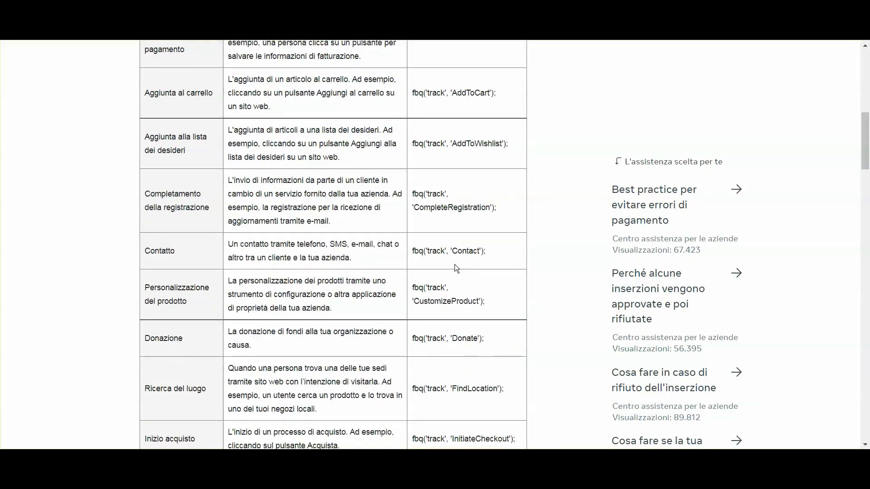
- Examine the Contact event's code and description in Meta's standard events table, and look through the events listed after it
drag(452, 251, 480, 251)
drag(228, 245, 354, 255)
click(277, 255)
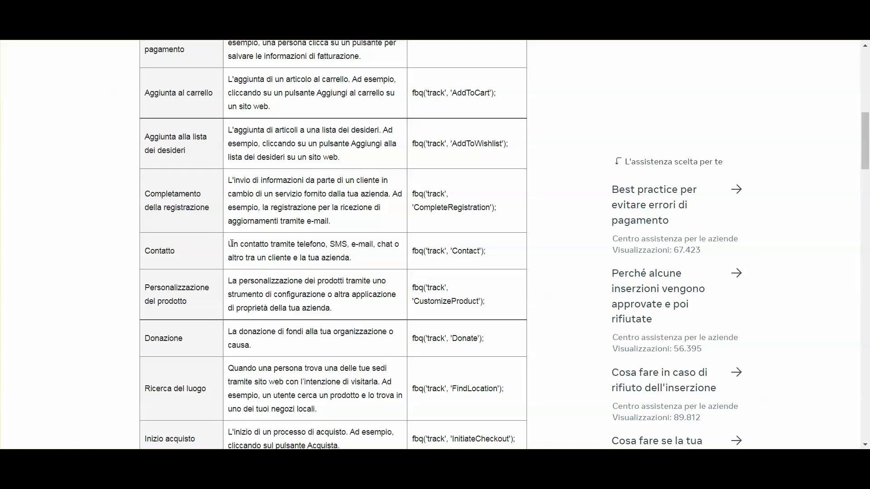
drag(228, 245, 270, 244)
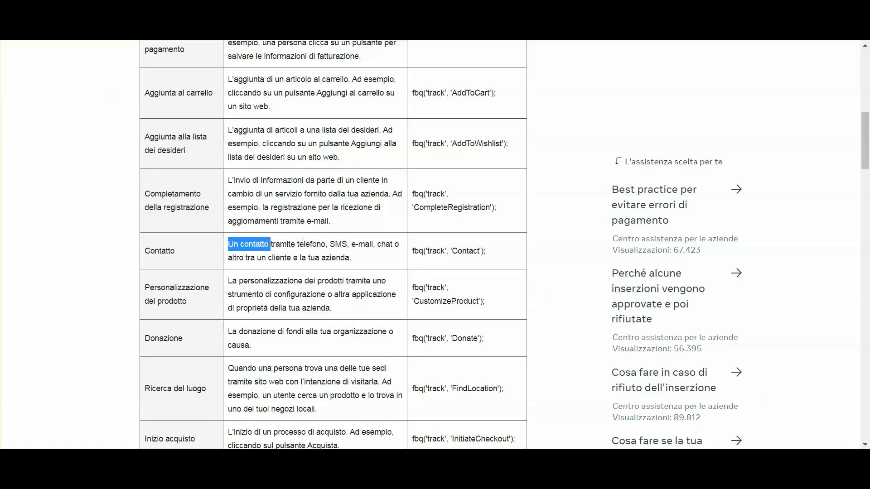
click(269, 259)
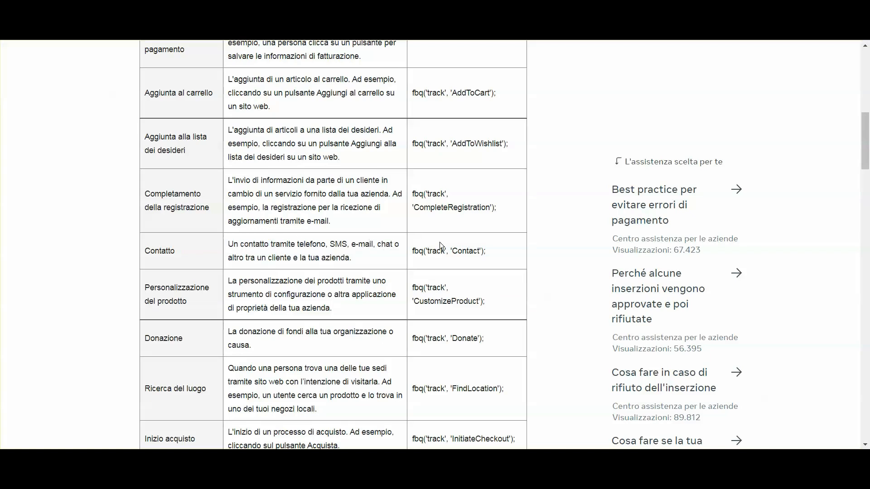
scroll(445, 246, down, 2)
scroll(450, 265, down, 1)
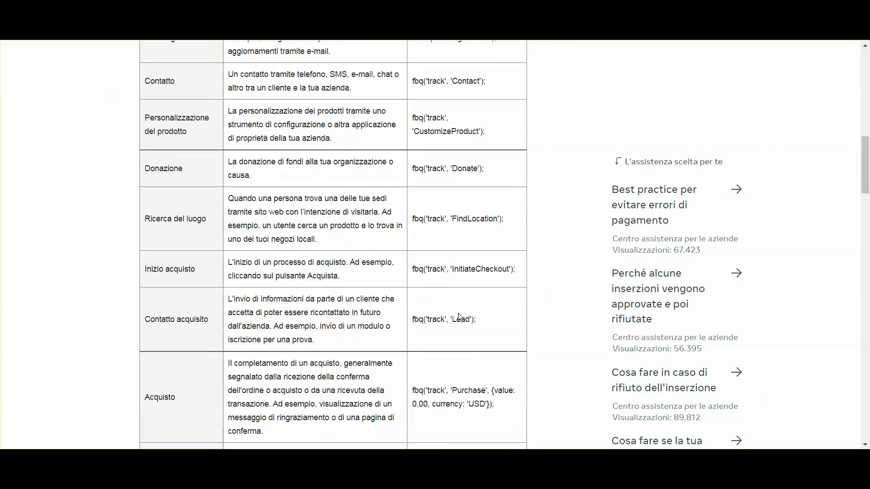
- Copy the Lead event name from Meta's table and set it as the Chiamate goal's Facebook Pixel event
double_click(461, 320)
key(ctrl+c)
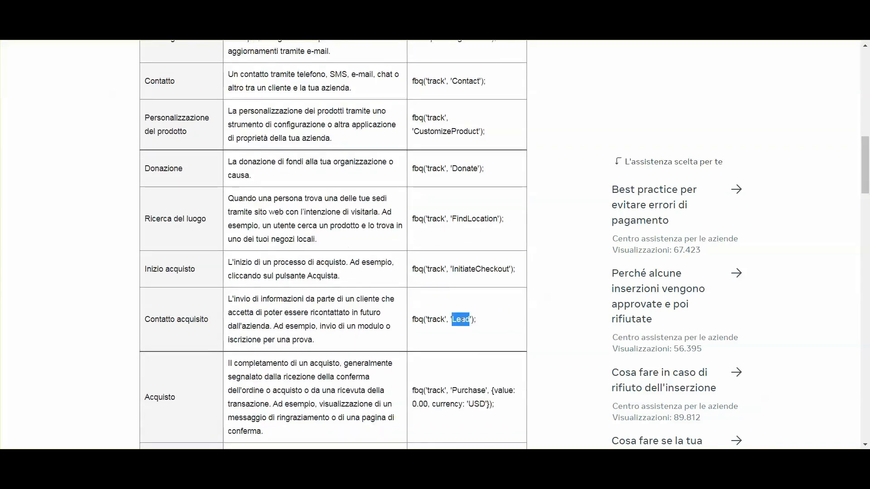
key(ctrl+shift+Tab)
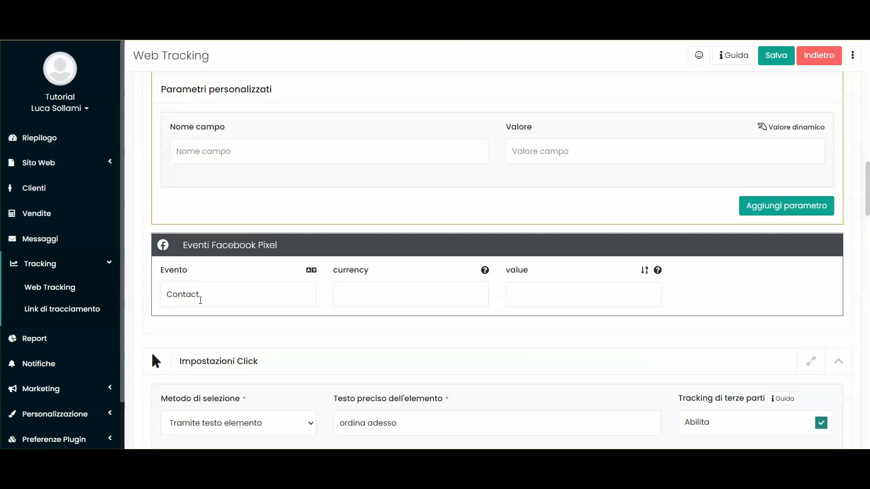
double_click(200, 300)
key(ctrl+v)
click(229, 318)
scroll(231, 308, up, 5)
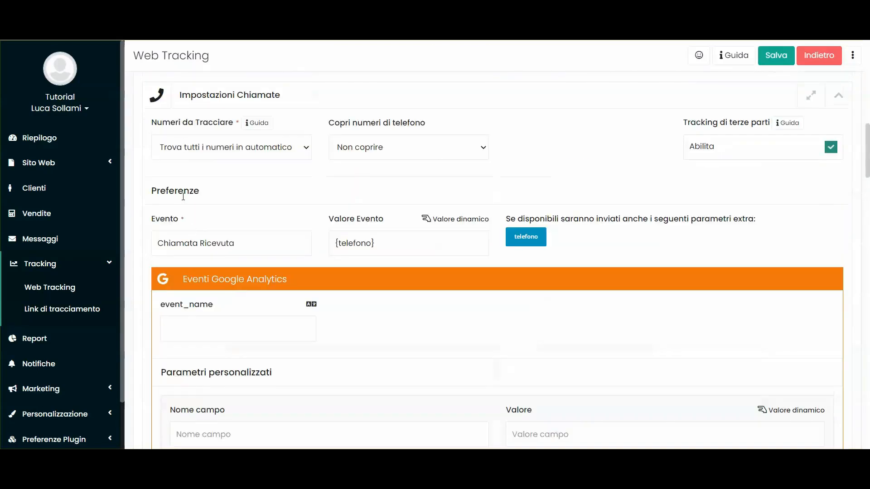
scroll(358, 161, down, 5)
double_click(181, 294)
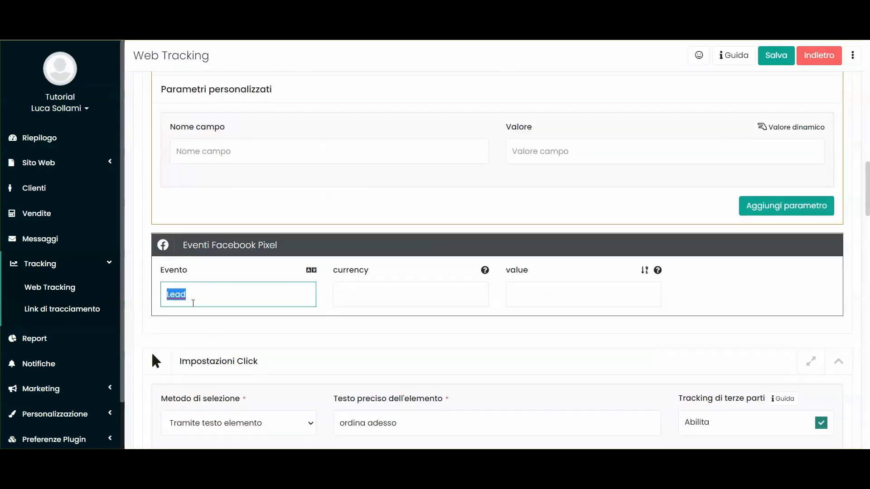
click(185, 326)
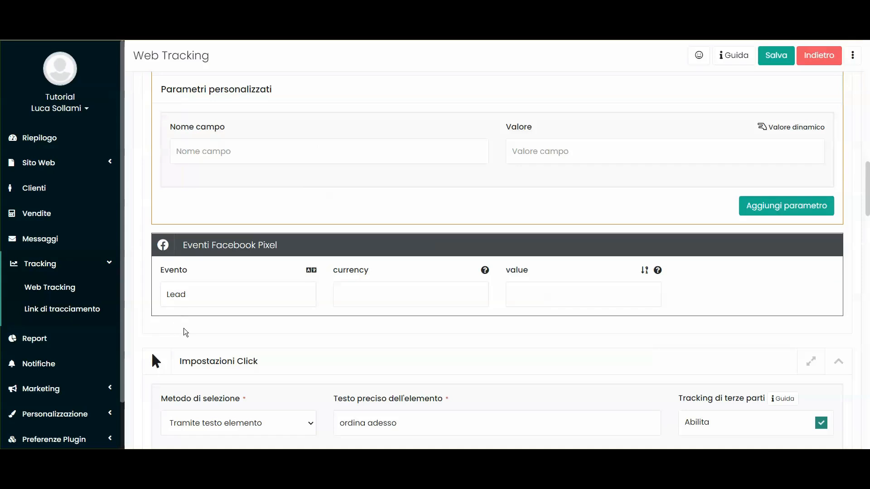
- Review the Durata Sessione goal's minimum duration and Facebook Pixel event, and save the tracking project
scroll(268, 208, up, 4)
click(169, 158)
scroll(291, 159, up, 2)
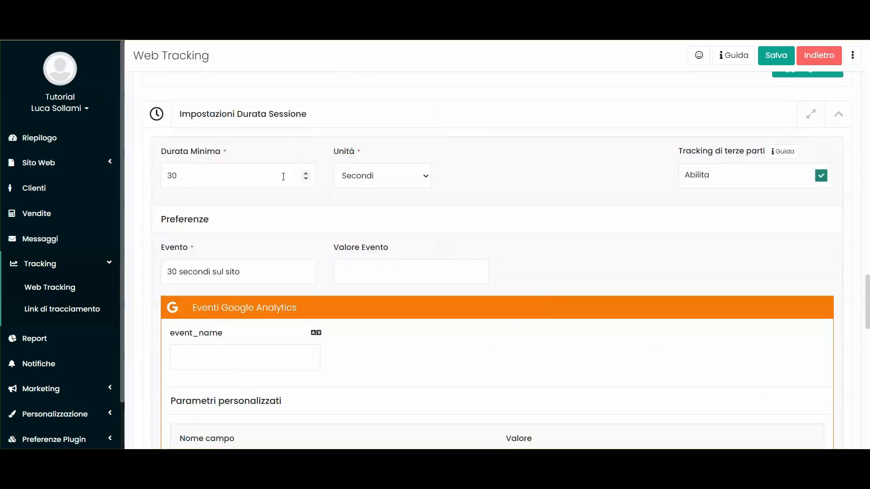
scroll(318, 252, down, 5)
scroll(311, 257, up, 2)
scroll(263, 290, down, 2)
double_click(197, 320)
click(211, 361)
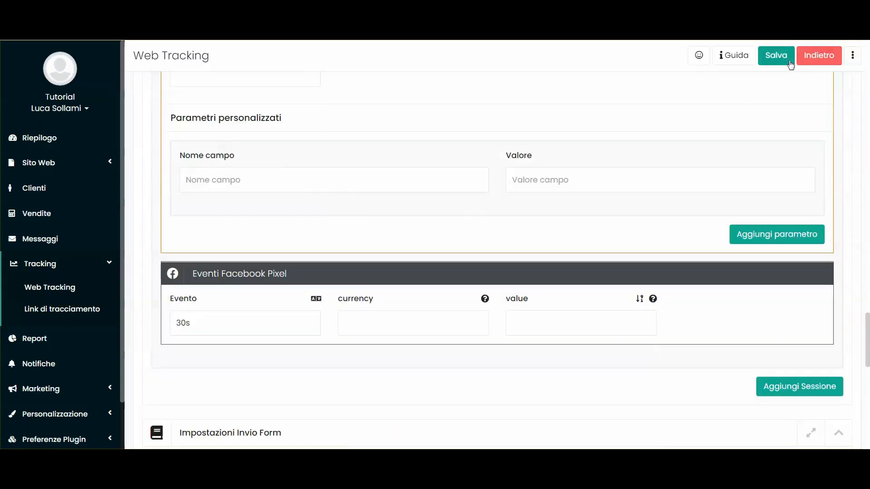
click(776, 54)
- Switch to the smart ring landing page and check its detected events with the Facebook Pixel Helper at the page's start
key(alt+Tab)
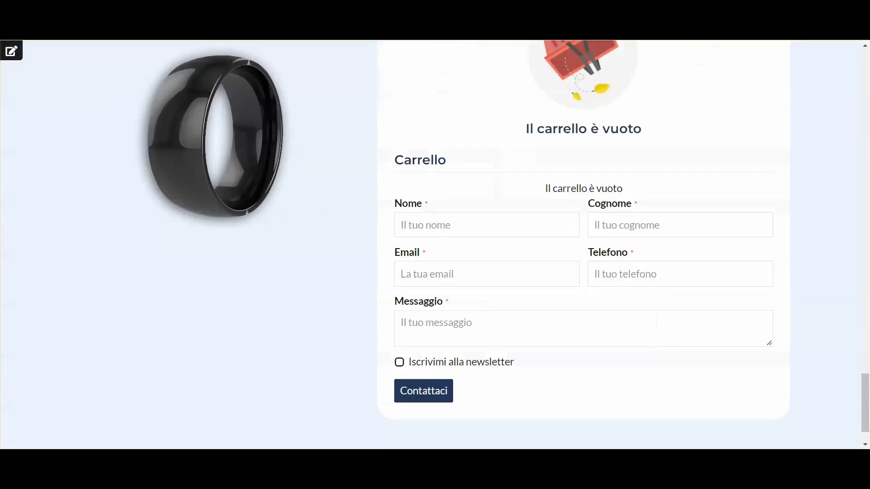
scroll(657, 102, up, 1)
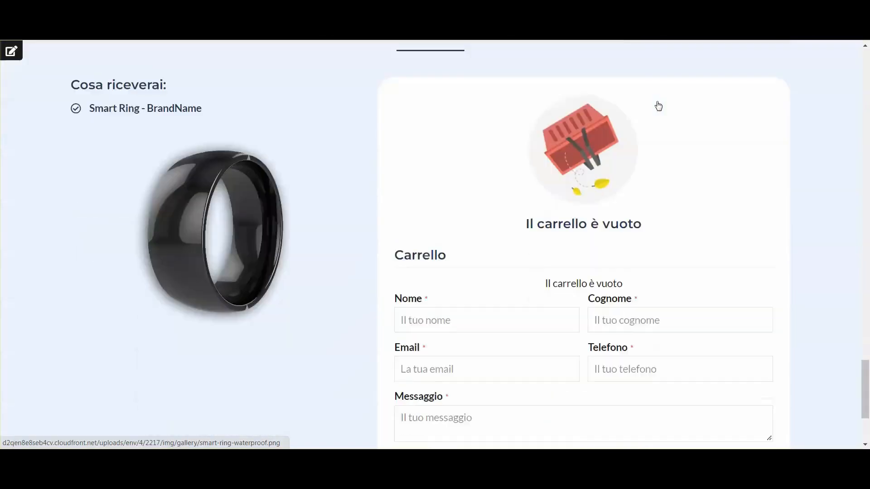
scroll(659, 99, down, 3)
scroll(660, 97, up, 4)
drag(865, 373, 866, 75)
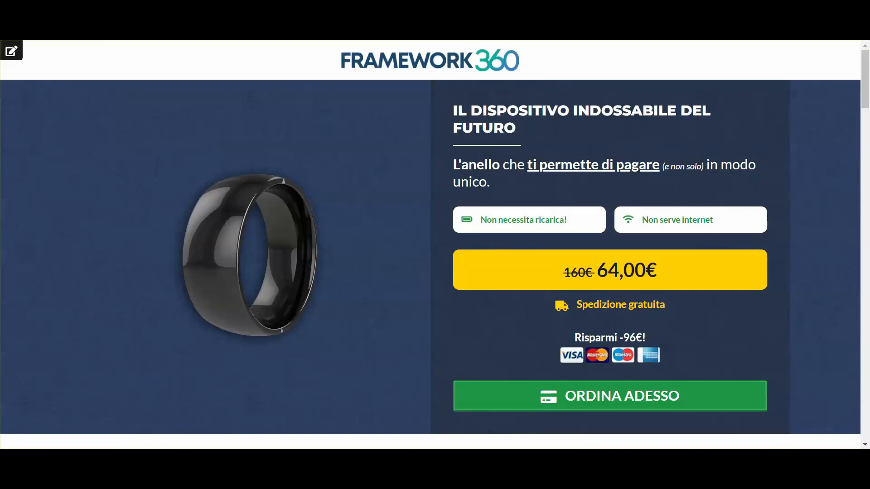
click(696, 23)
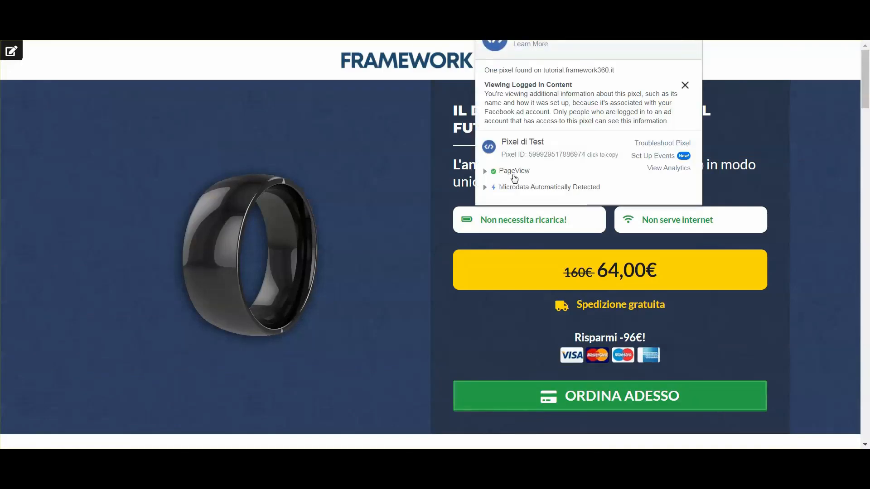
- Trigger the landing page's ORDINA ADESSO button and inspect the "Click su bottone Ordina adesso" event details in the Pixel Helper
click(605, 402)
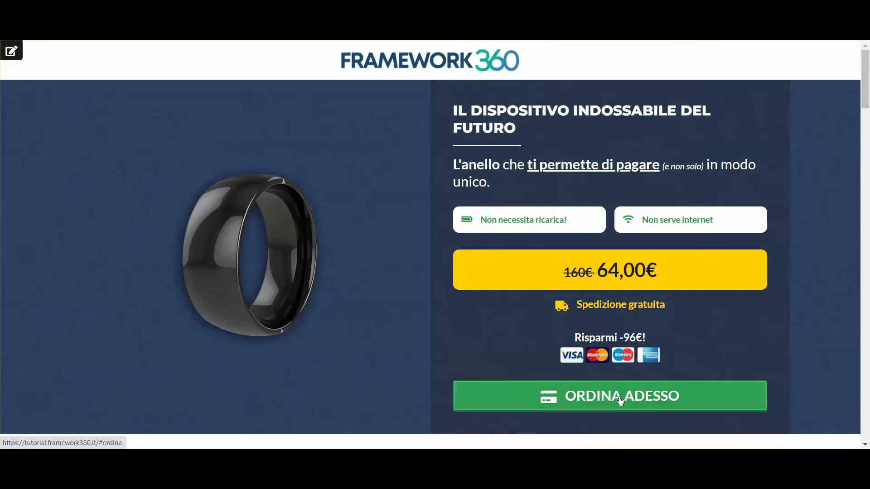
click(614, 398)
click(696, 24)
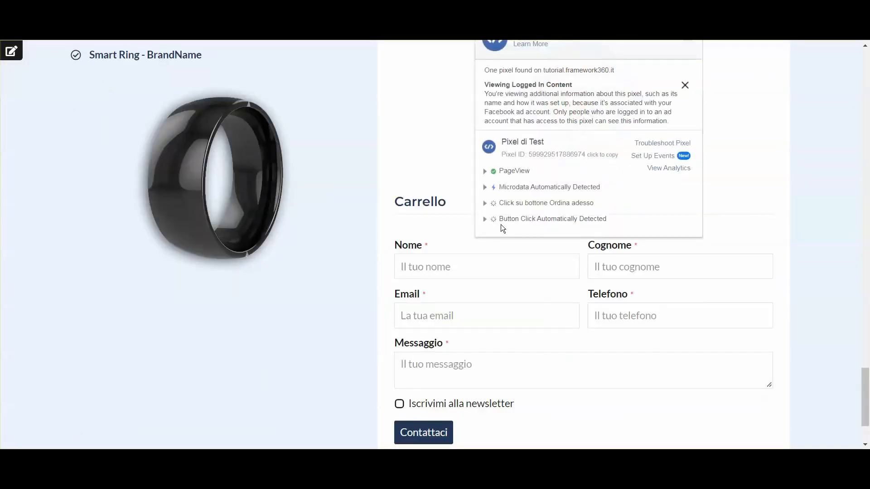
click(507, 205)
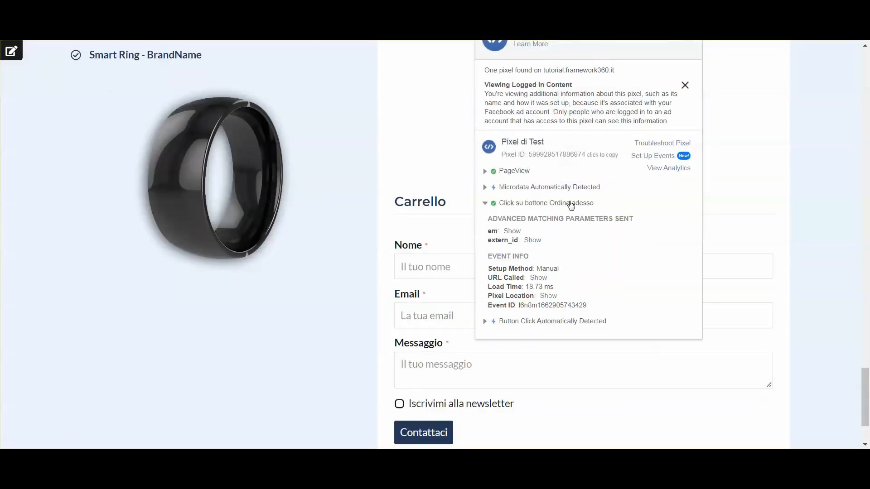
click(181, 6)
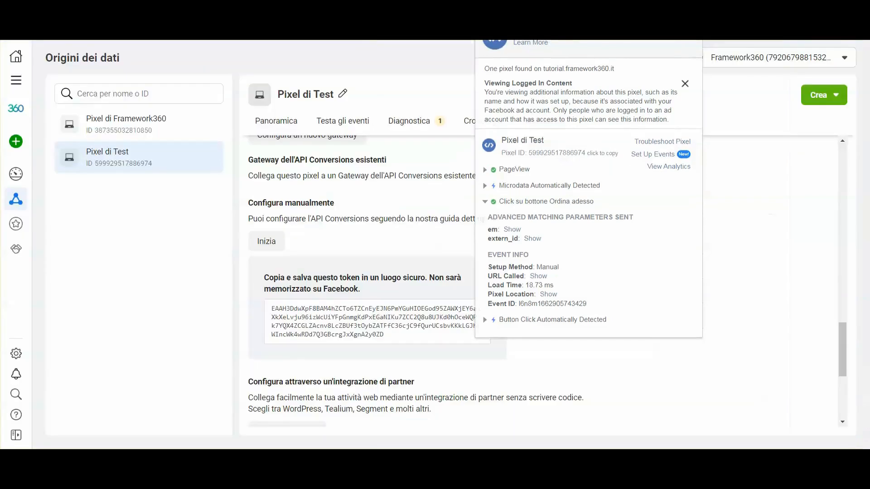
click(342, 121)
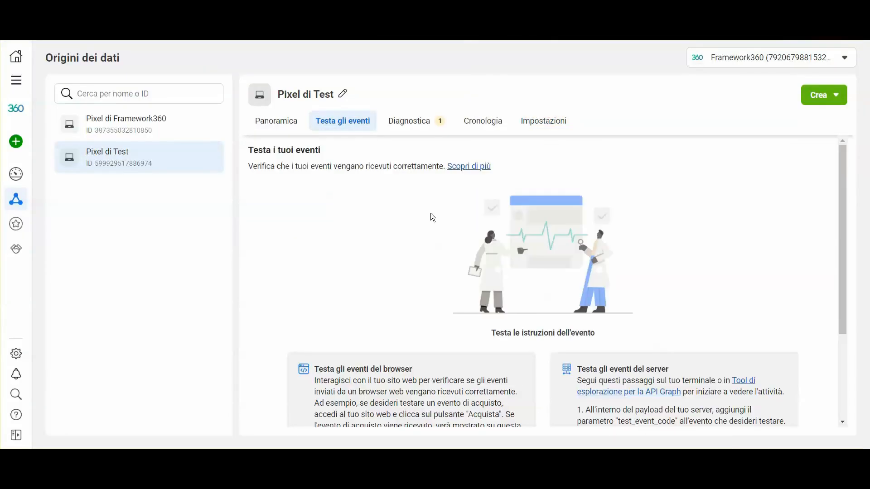
scroll(433, 231, down, 3)
click(419, 336)
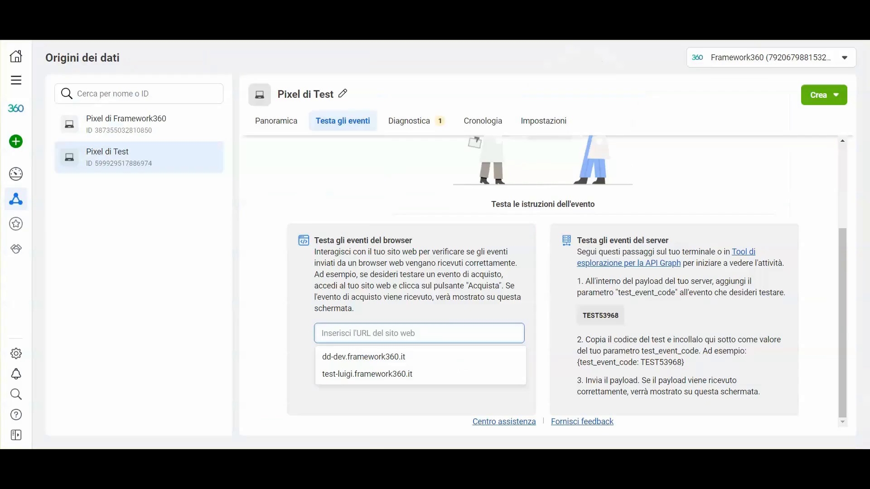
text(https://tutorial.framework360.it/)
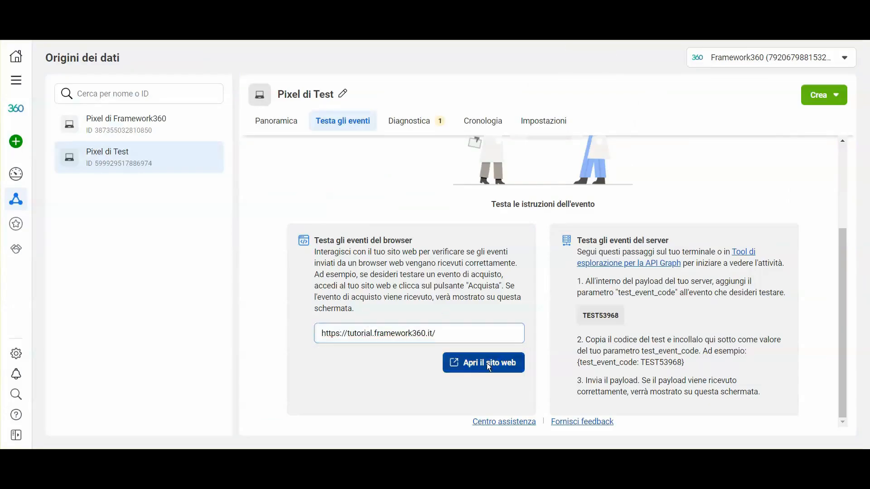
click(483, 362)
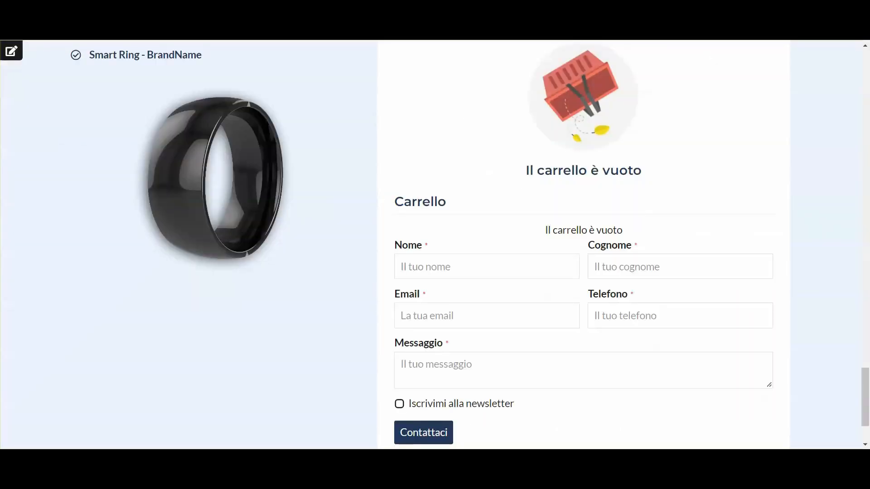
- Look over the landing page and its Ordina adesso event in the Pixel Helper, and return to Meta's standard events table
scroll(683, 46, down, 3)
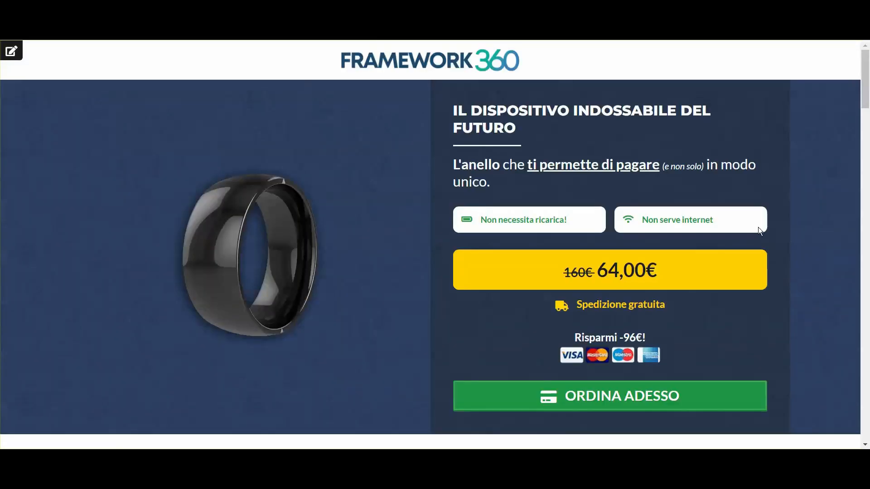
scroll(605, 284, down, 10)
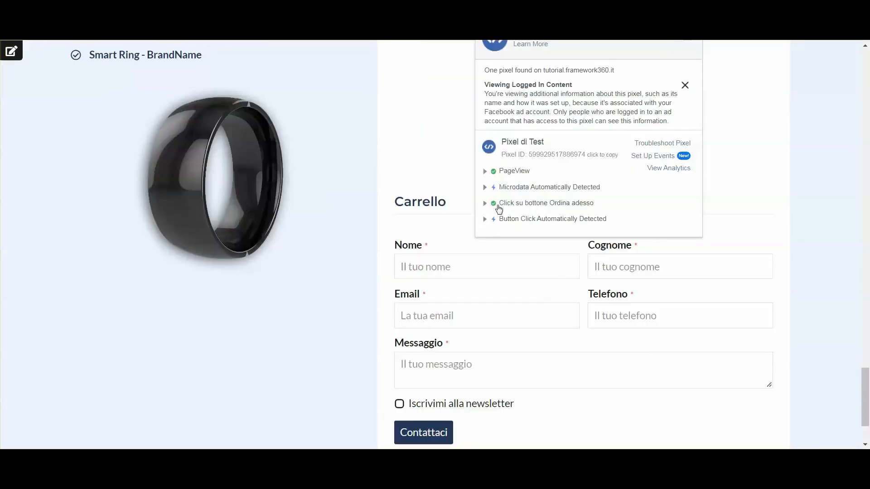
click(499, 209)
click(444, 164)
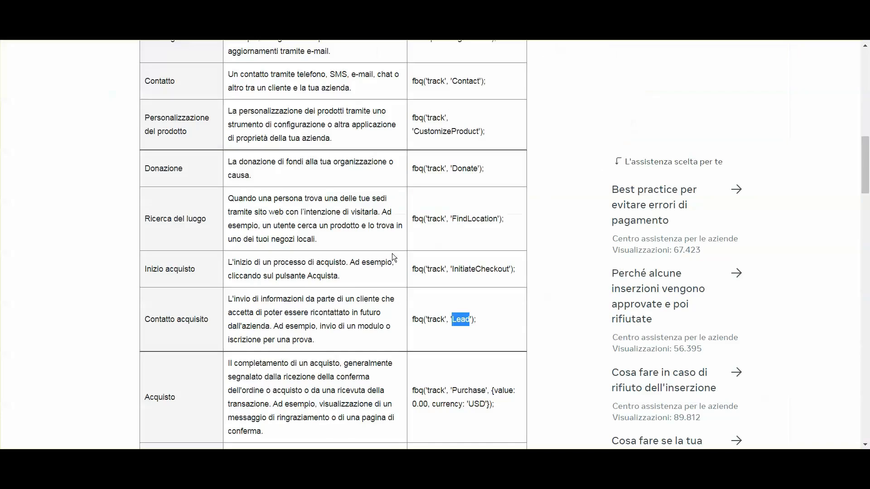
- Look through the rest of Meta's standard events table and check the "Click su bottone Ordina adesso" event in Pixel di Test's event test
scroll(392, 254, down, 8)
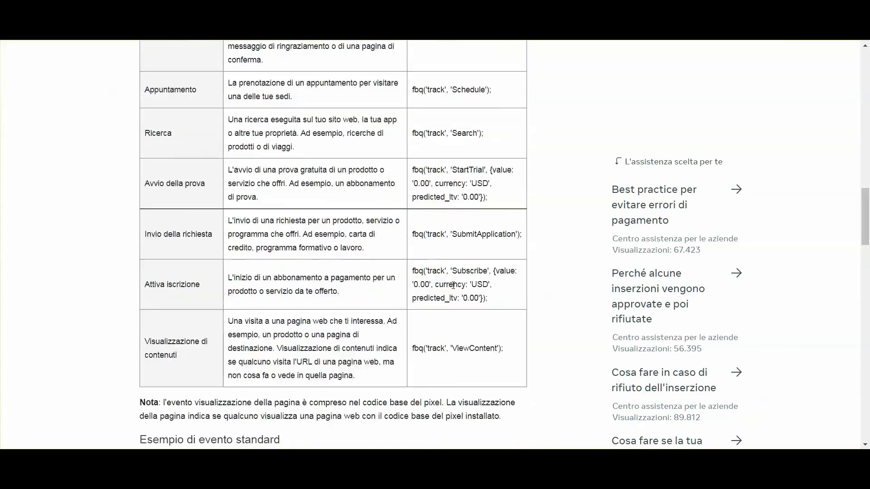
scroll(453, 285, up, 10)
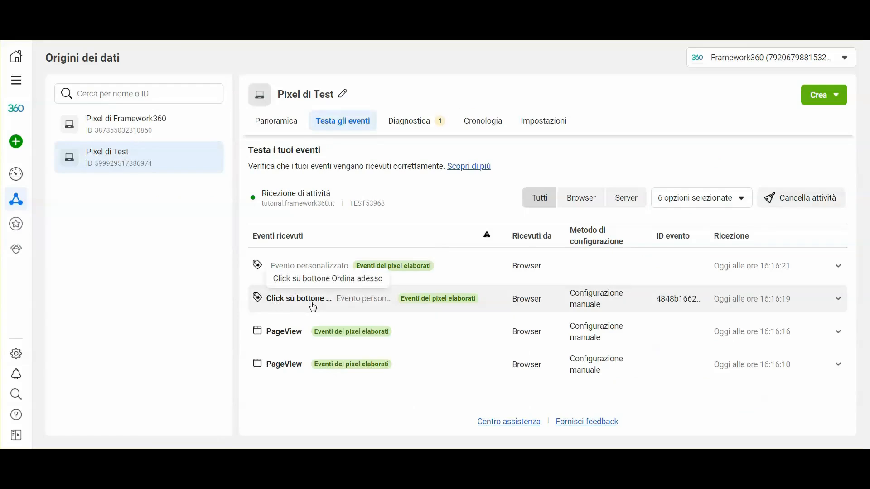
click(311, 305)
scroll(379, 344, down, 1)
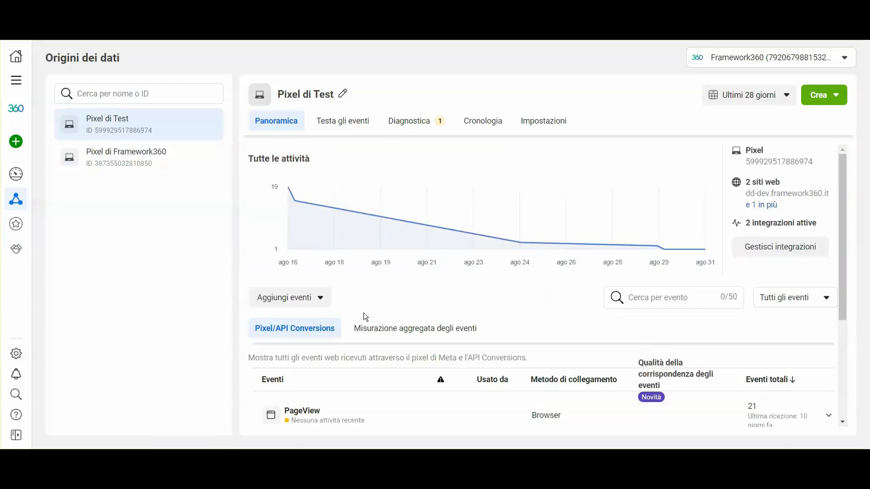
- Review the events received by Pixel di Test in its overview, including the aggregated event measurement section
scroll(371, 298, down, 4)
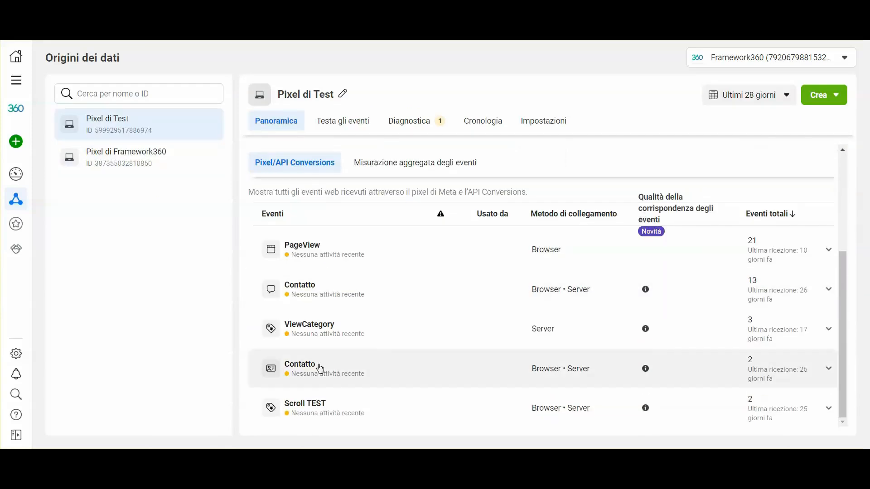
scroll(379, 306, up, 3)
click(417, 218)
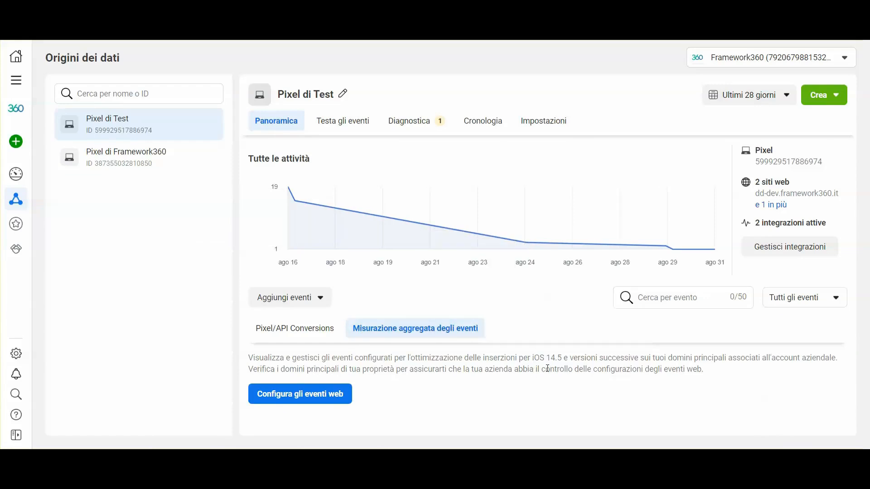
drag(548, 362, 562, 362)
click(562, 362)
drag(547, 358, 562, 358)
click(362, 357)
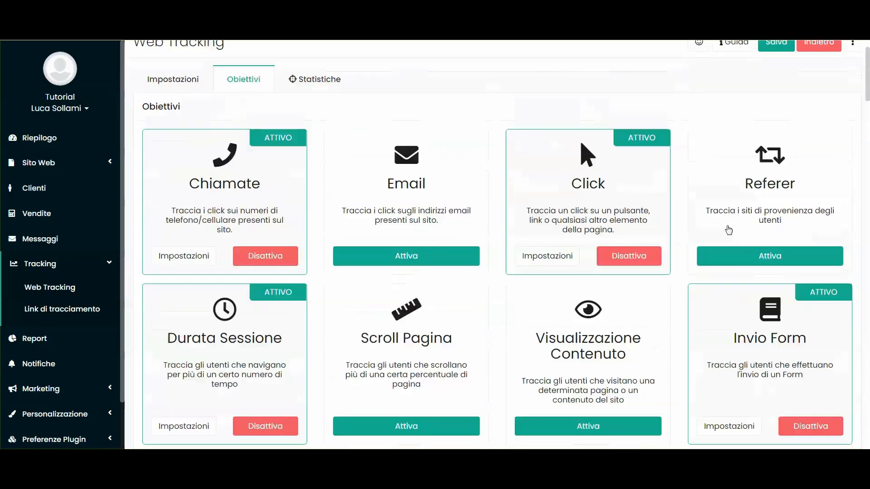
- Return to Framework360 and compare the Invio Form goal's settings with the contact form on the smart ring landing page
scroll(727, 247, down, 4)
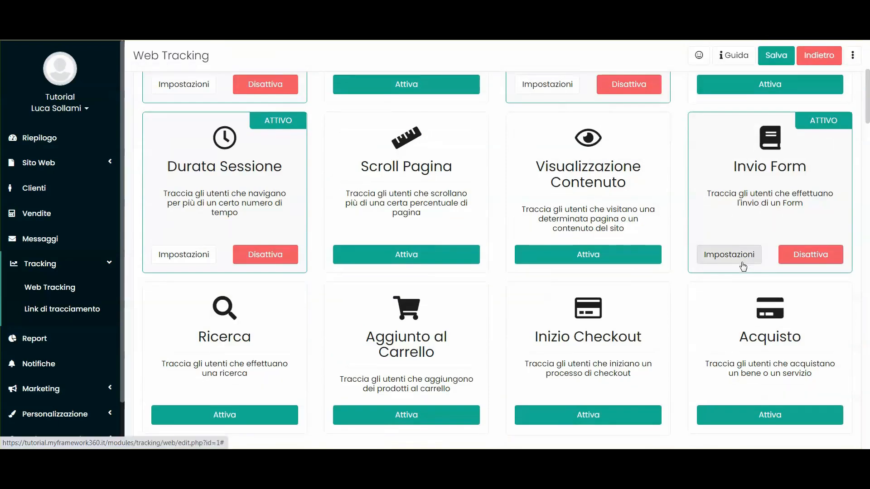
click(741, 263)
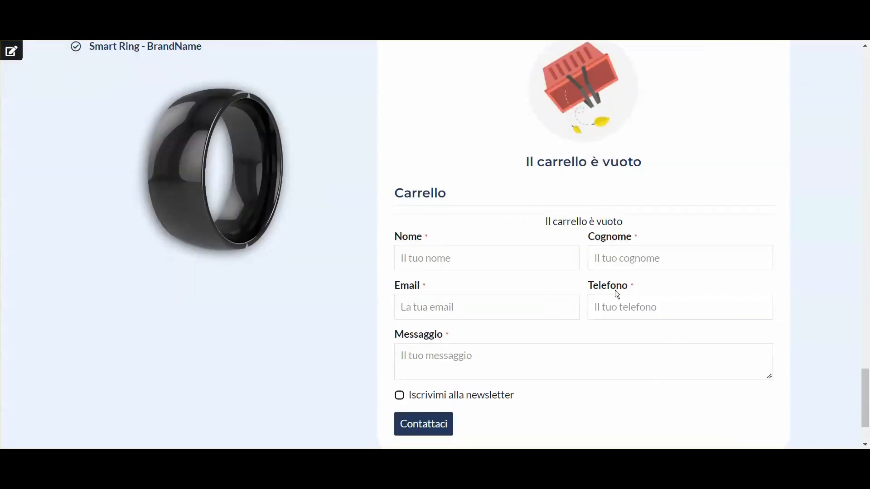
scroll(484, 309, up, 2)
scroll(425, 182, down, 3)
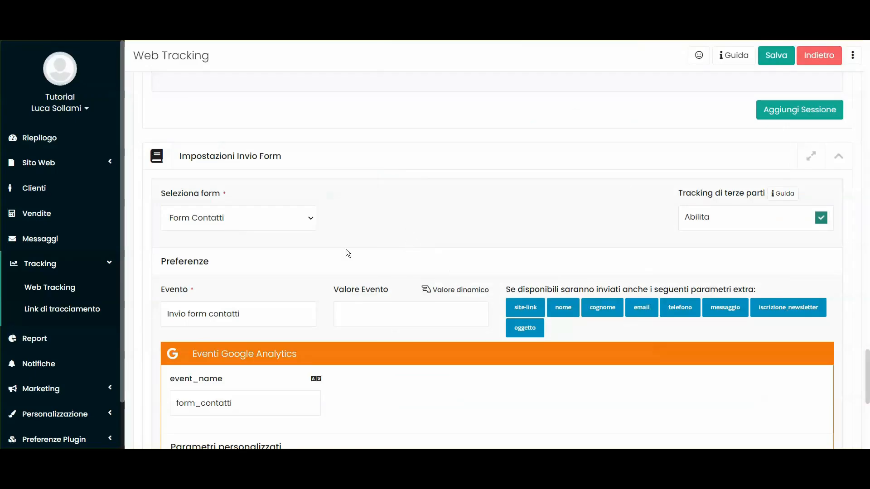
scroll(346, 248, down, 8)
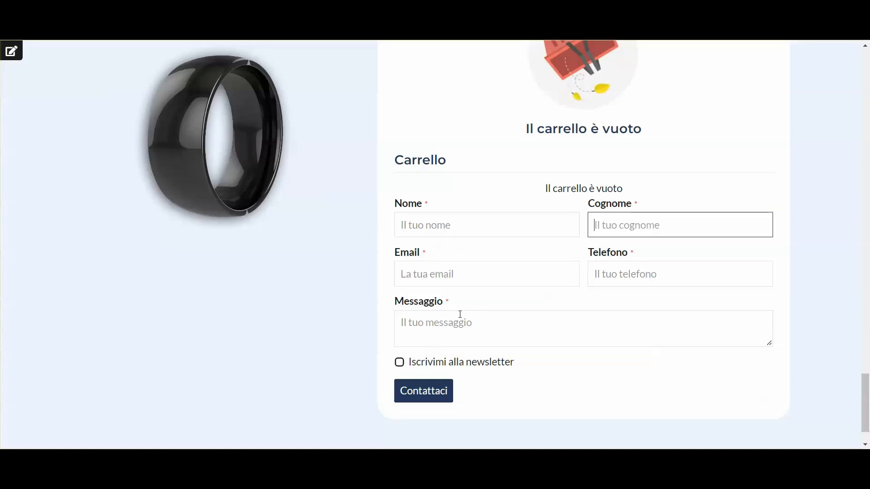
- Try to submit the landing page's contact form with its required fields empty
click(485, 179)
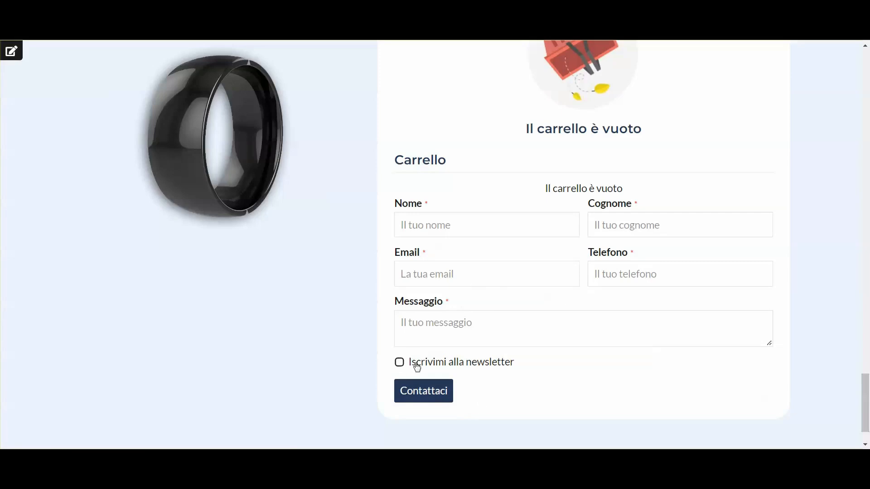
click(428, 398)
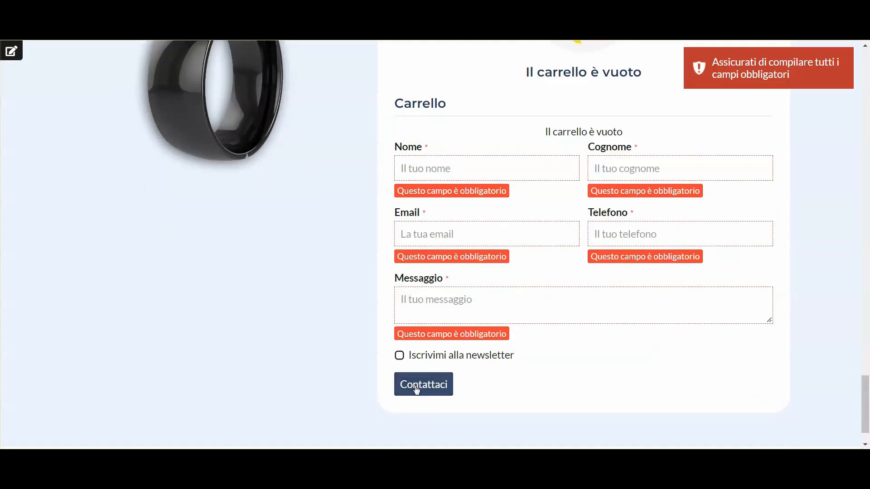
click(416, 390)
click(418, 388)
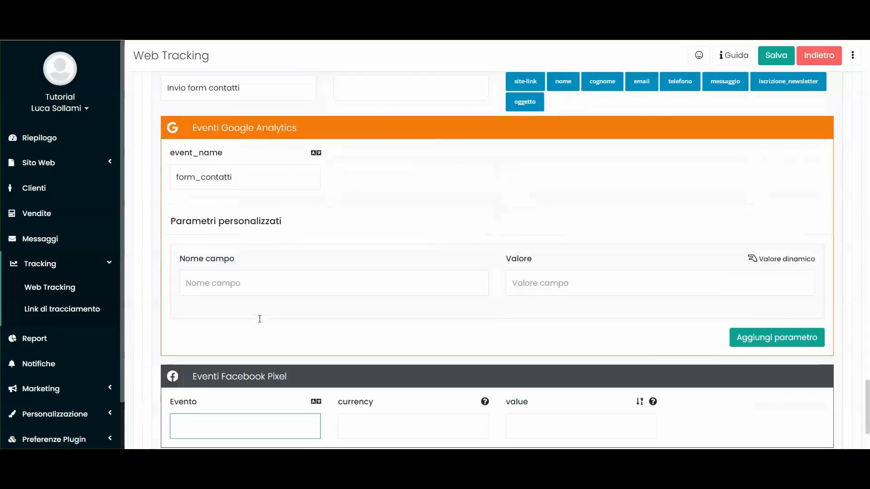
- Set the Facebook Pixel event of the Invio Form goal for Form Contatti to Lead
scroll(258, 315, up, 4)
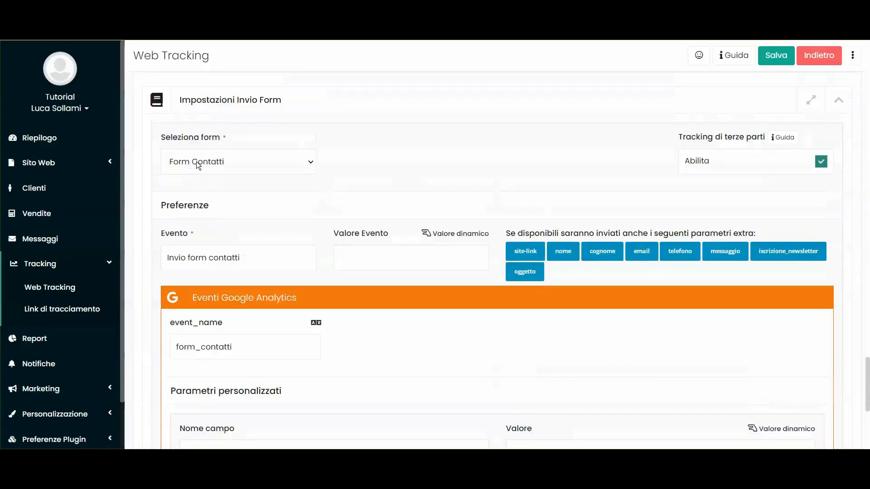
scroll(248, 297, down, 5)
text(Lead)
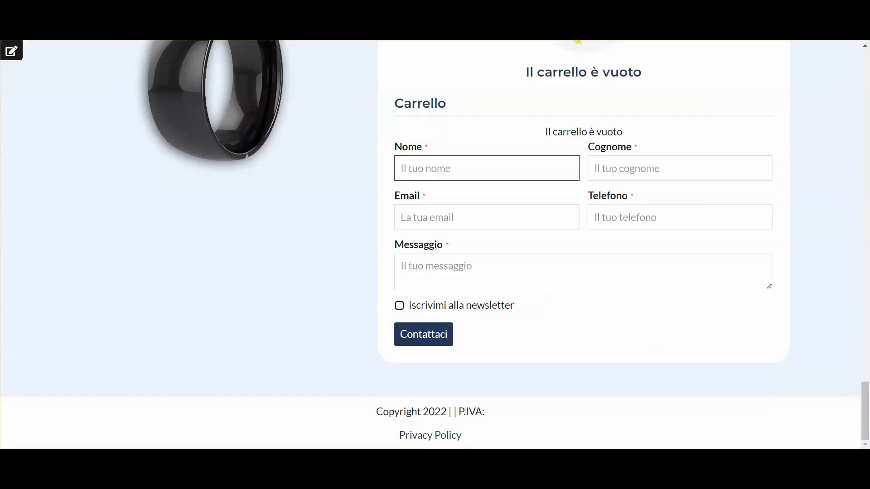
- Submit the landing page's contact form with test customer details and the message "Test", and inspect the Lead event in the Pixel Helper
click(695, 14)
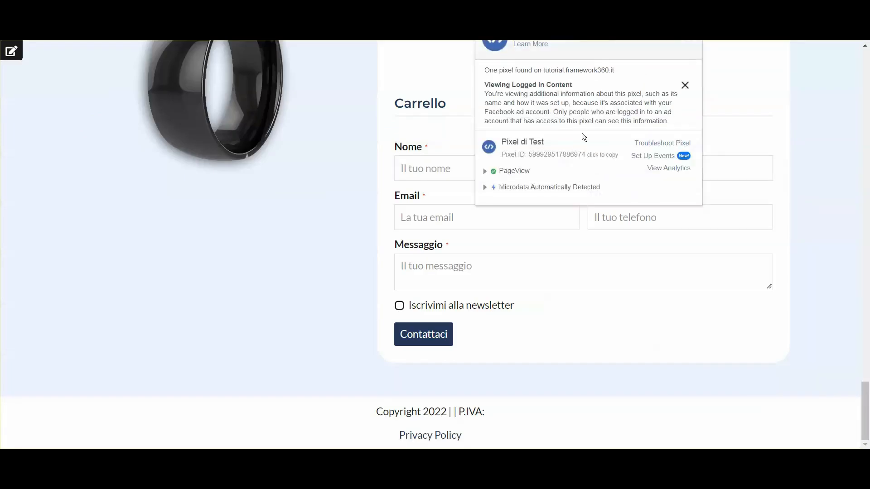
click(411, 160)
text(Luc)
text(sa)
click(423, 334)
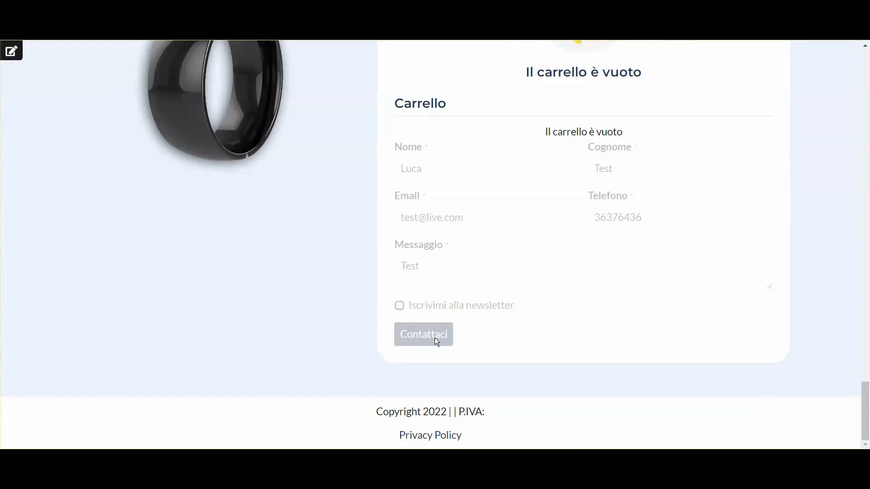
click(505, 204)
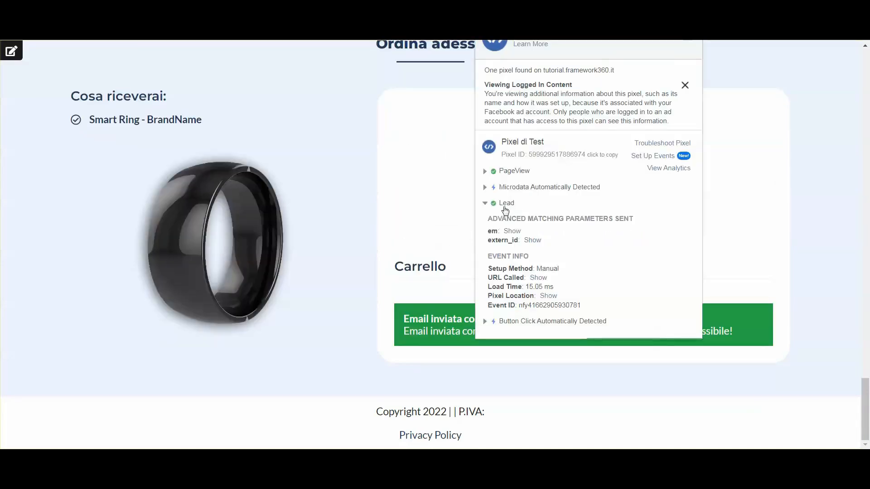
click(419, 201)
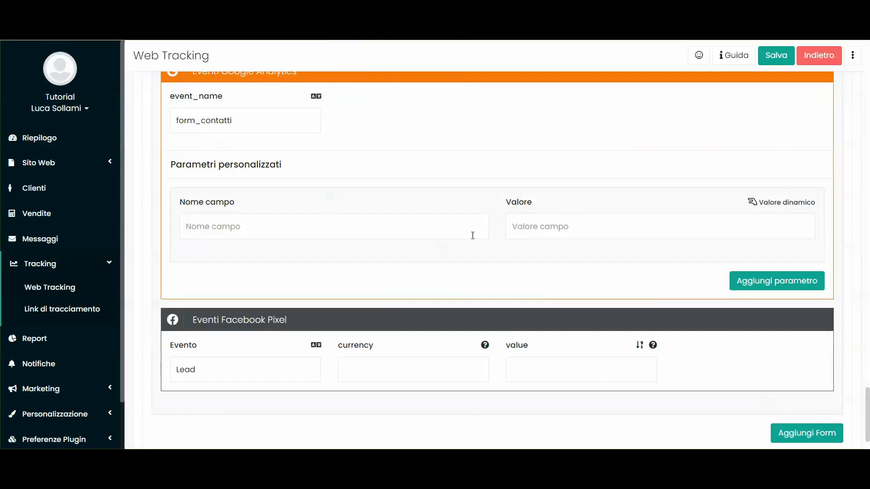
- Activate the Aggiunto al Carrello, Inizio Checkout and Acquisto goals in Web Tracking
scroll(868, 204, up, 5)
scroll(869, 204, down, 9)
scroll(868, 204, up, 15)
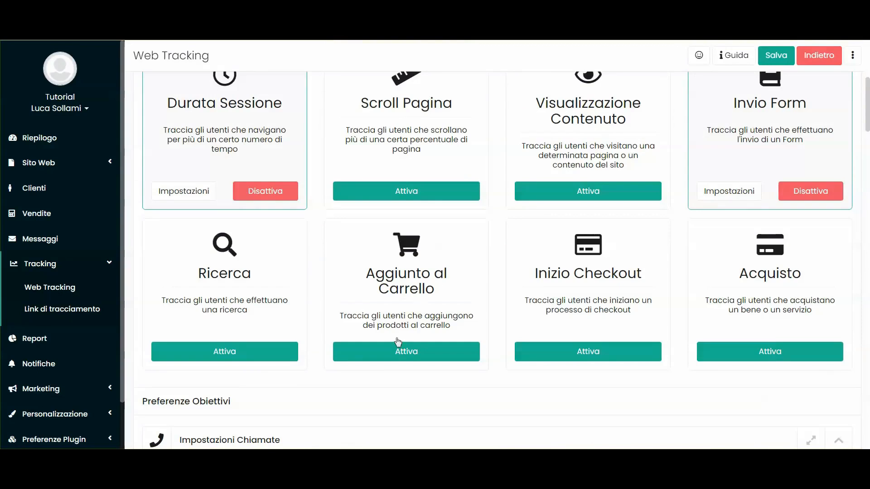
click(406, 354)
click(544, 351)
click(773, 352)
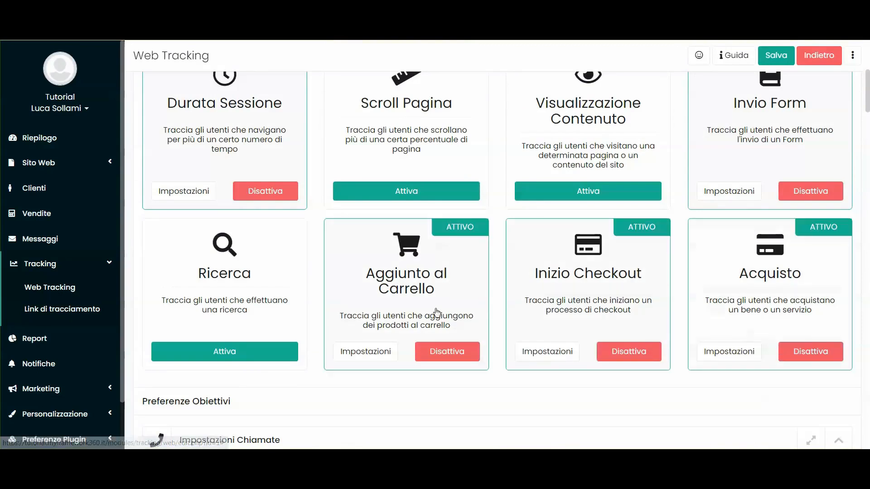
- Open the Aggiunto al Carrello settings, keep Intercetta automaticamente as the interception method, and enable third-party tracking
click(387, 351)
click(88, 161)
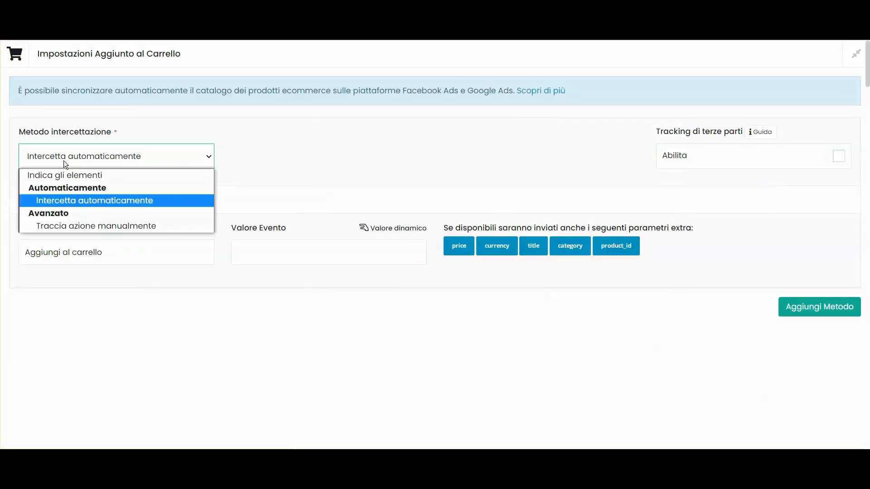
click(80, 155)
click(199, 193)
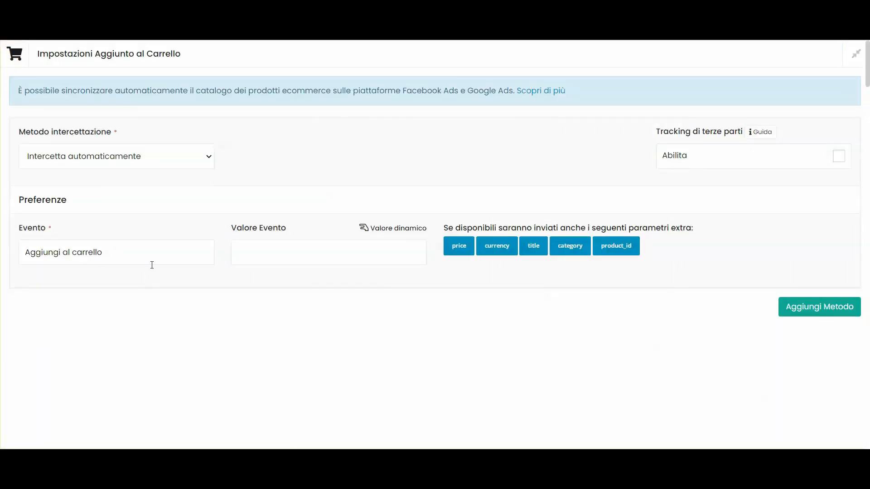
click(705, 154)
- Examine the AddToCart Facebook Pixel event's currency, value, content_name and content_ids fields, and close the Aggiunto al Carrello settings
scroll(310, 254, down, 6)
scroll(140, 263, up, 6)
scroll(73, 290, down, 6)
double_click(87, 316)
click(73, 316)
scroll(290, 310, up, 1)
click(255, 301)
click(528, 311)
click(720, 331)
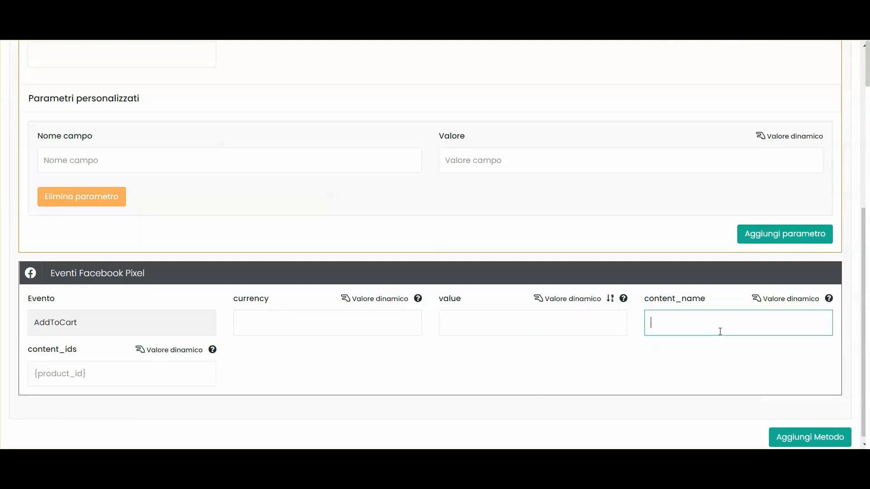
click(491, 377)
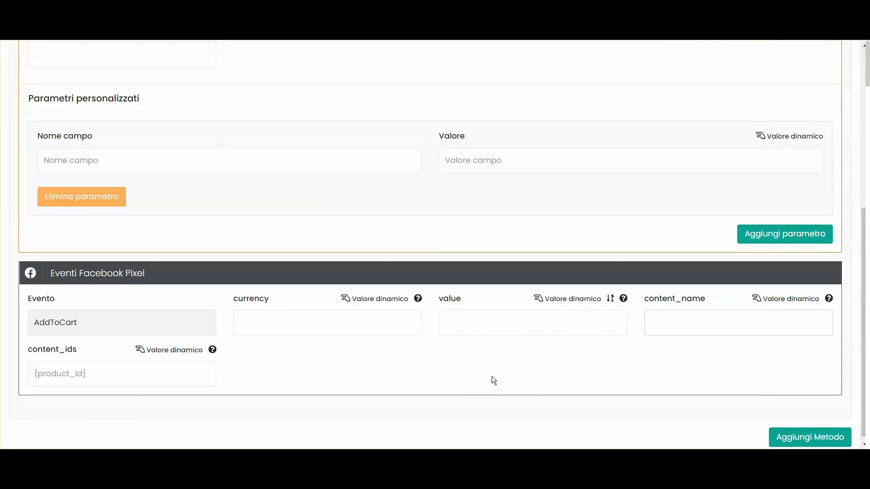
scroll(495, 372, up, 5)
click(845, 55)
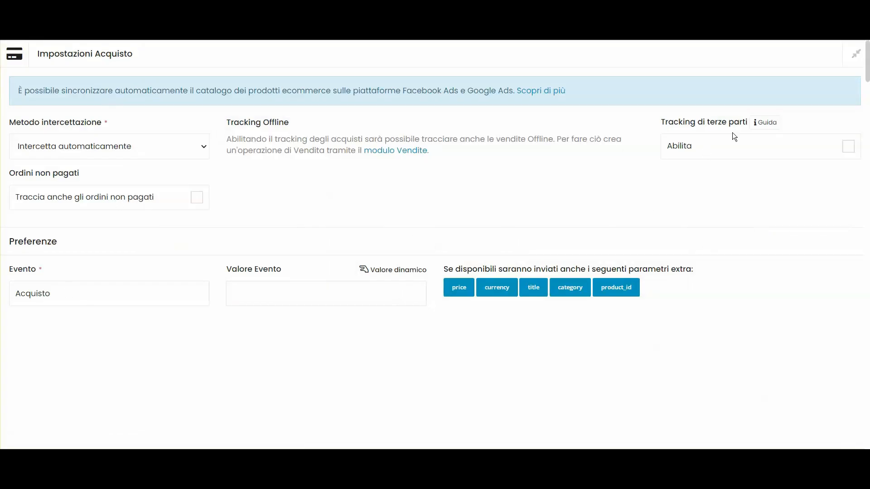
- Enable third-party tracking for the Acquisto goal and check its Facebook Pixel event name
click(734, 144)
scroll(592, 146, down, 6)
double_click(43, 361)
click(163, 353)
scroll(640, 225, up, 6)
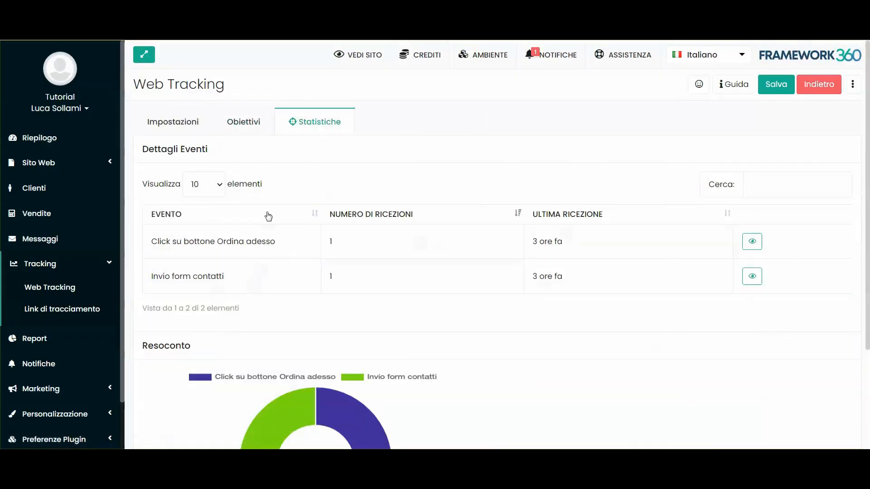
- Open the Web Tracking statistics and inspect the "Click su bottone Ordina adesso" event's received entries and one entry's device details
click(325, 128)
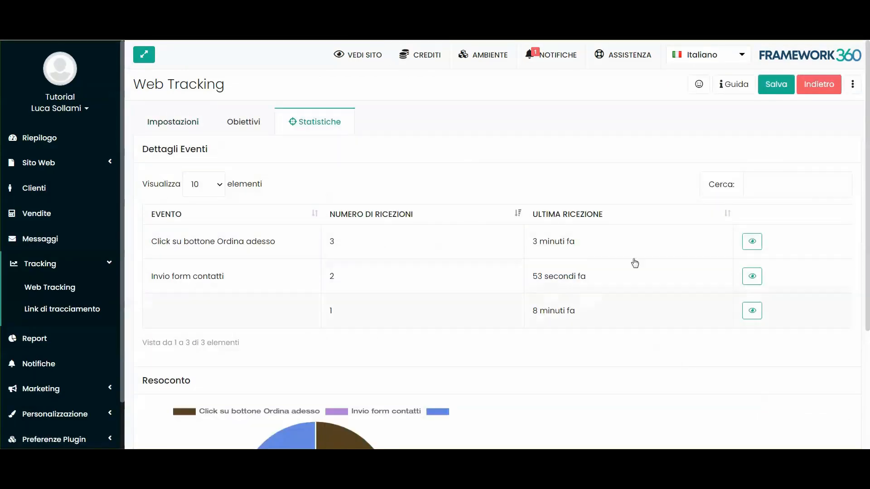
click(752, 241)
click(634, 202)
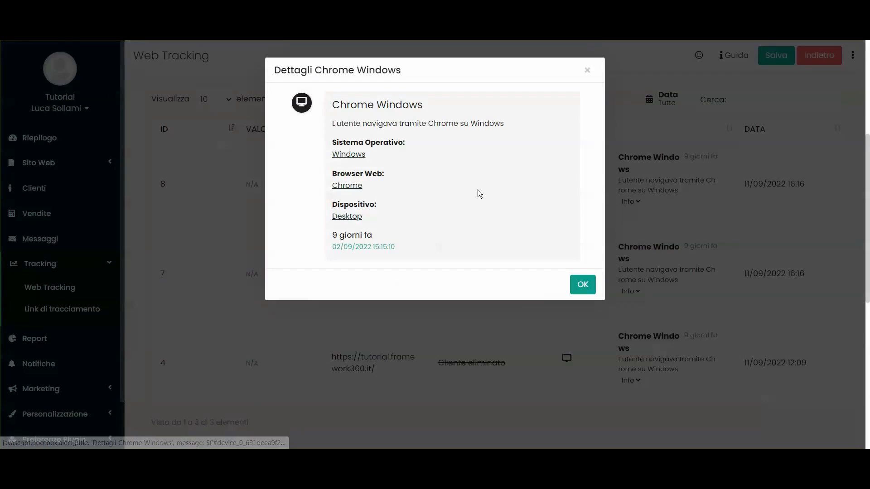
click(583, 285)
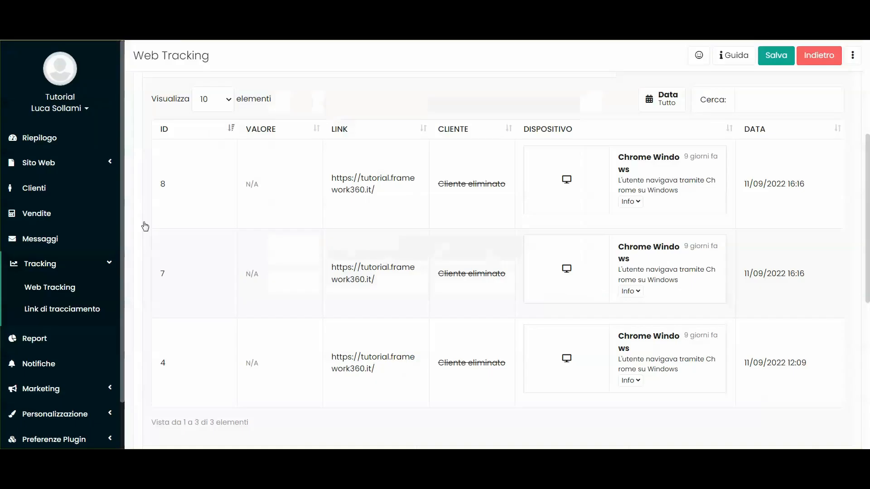
- Look over the Riepilogo dashboard, including its Web tracking event summary
click(56, 139)
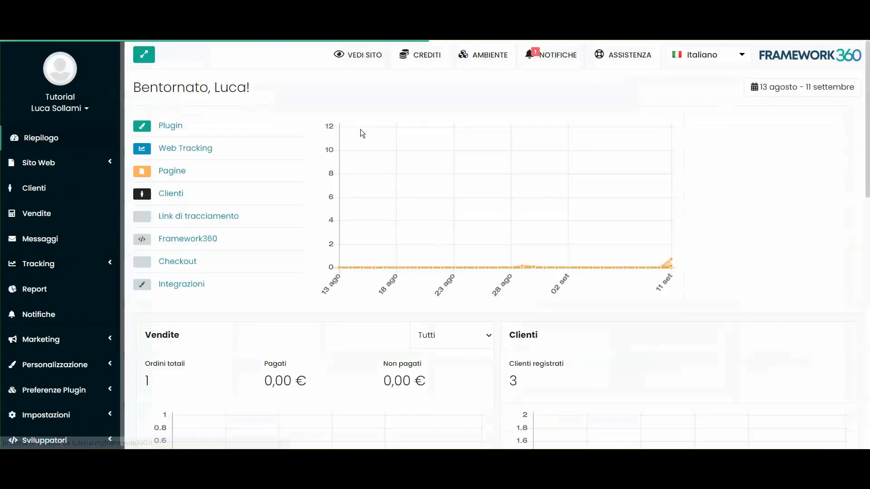
scroll(453, 235, down, 12)
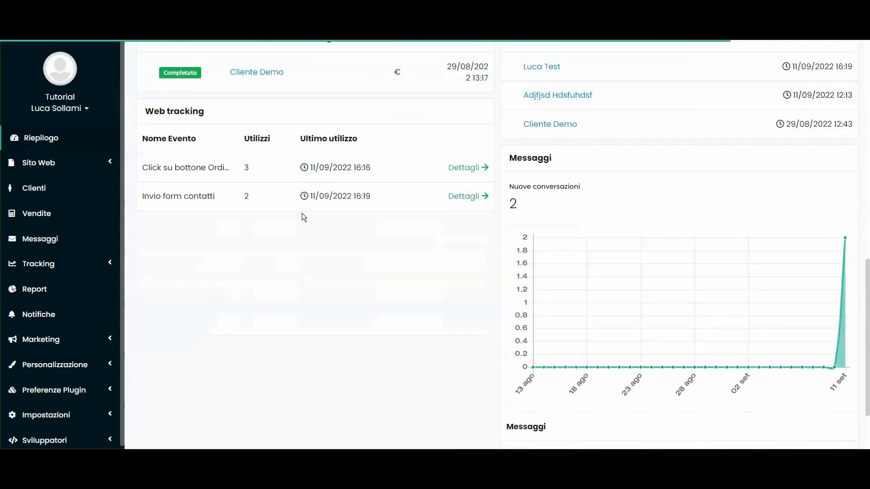
scroll(272, 226, up, 3)
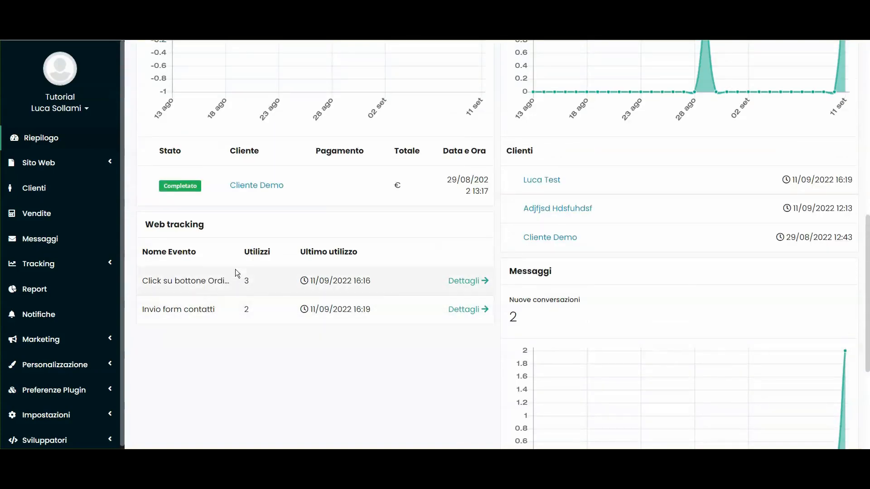
scroll(387, 114, up, 10)
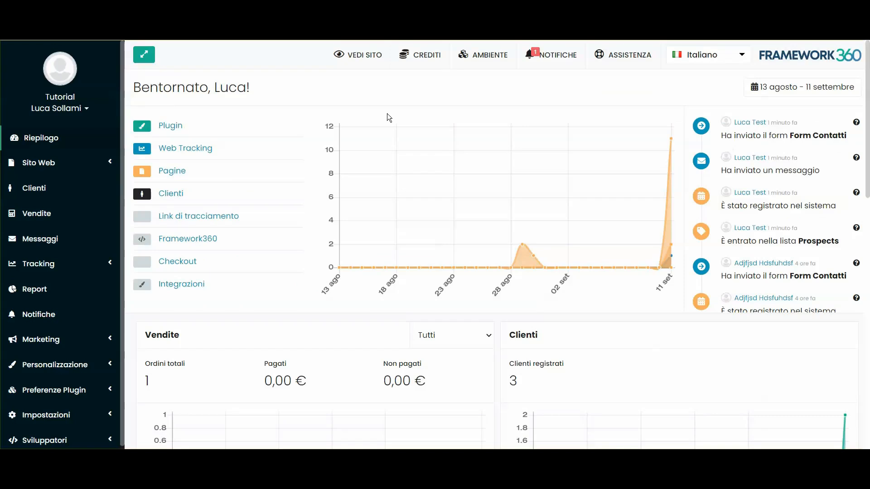